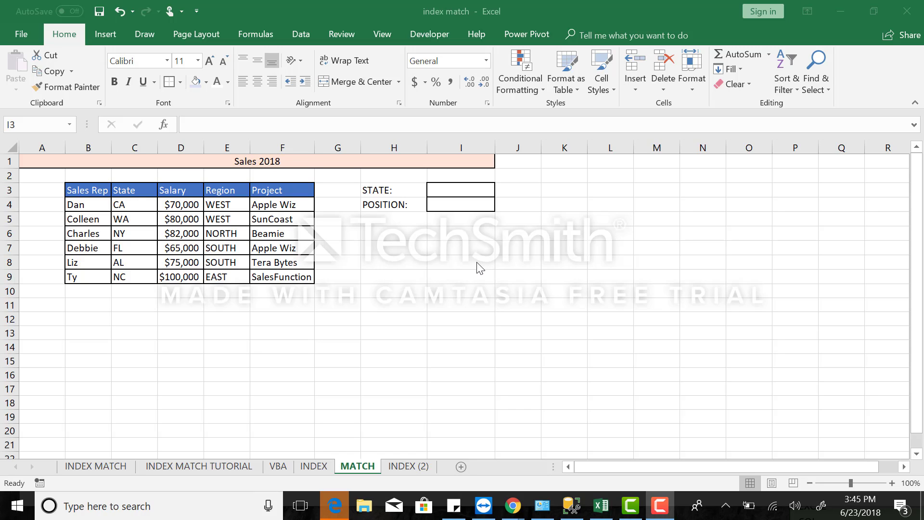
Enter CA in cell I3 as the state to look up.
left_click(454, 190)
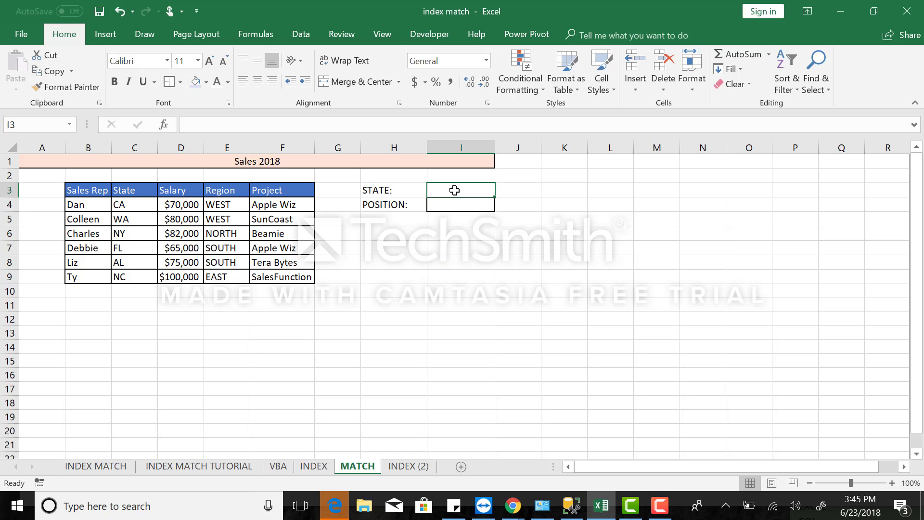
double_click(455, 191)
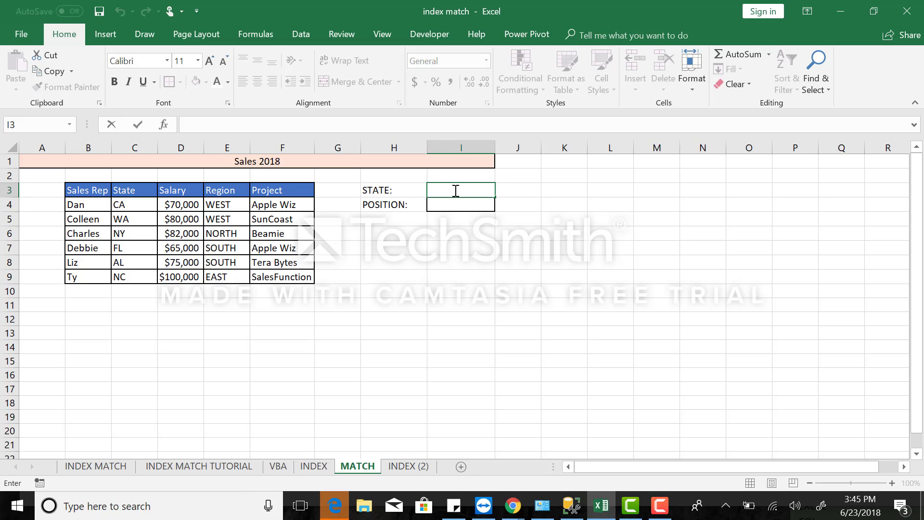
type("CA")
In the POSITION cell I4, enter an exact-match formula finding the state within the State column: =MATCH(I3,C4:C9,0).
left_click(450, 203)
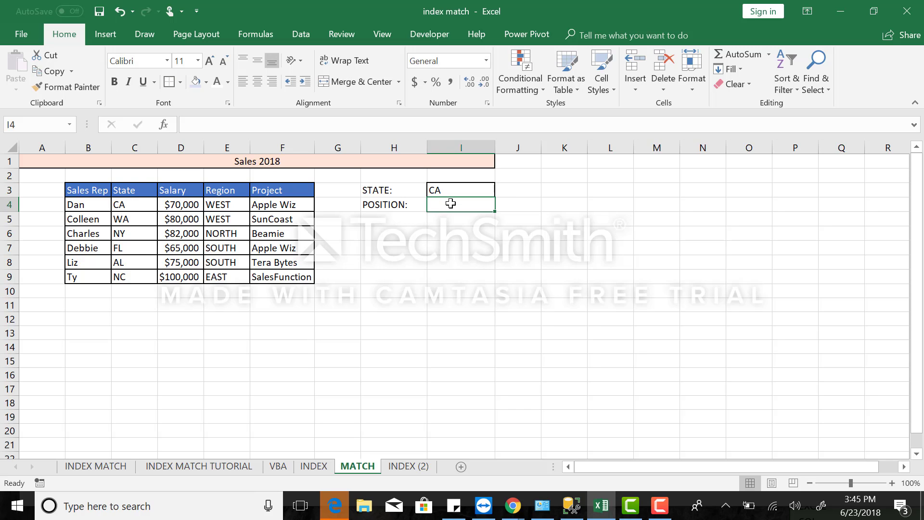
double_click(451, 203)
type("=M")
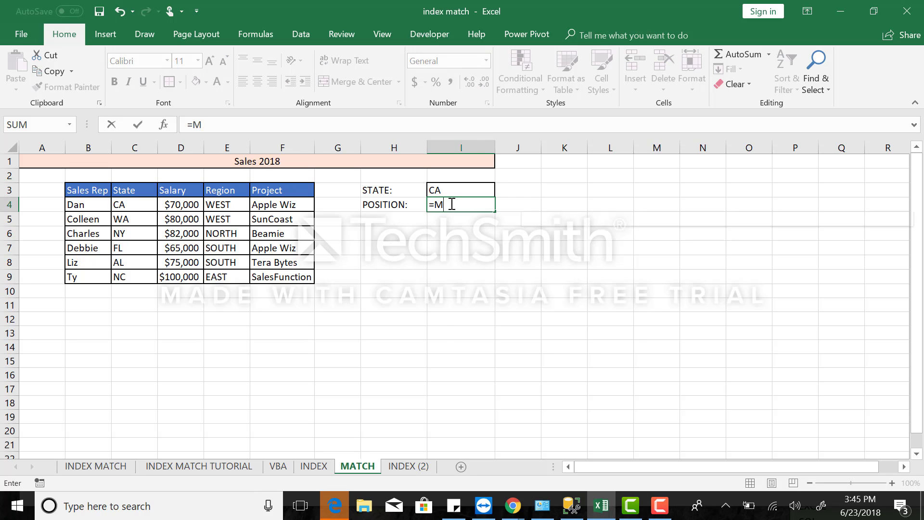
type("ATCH")
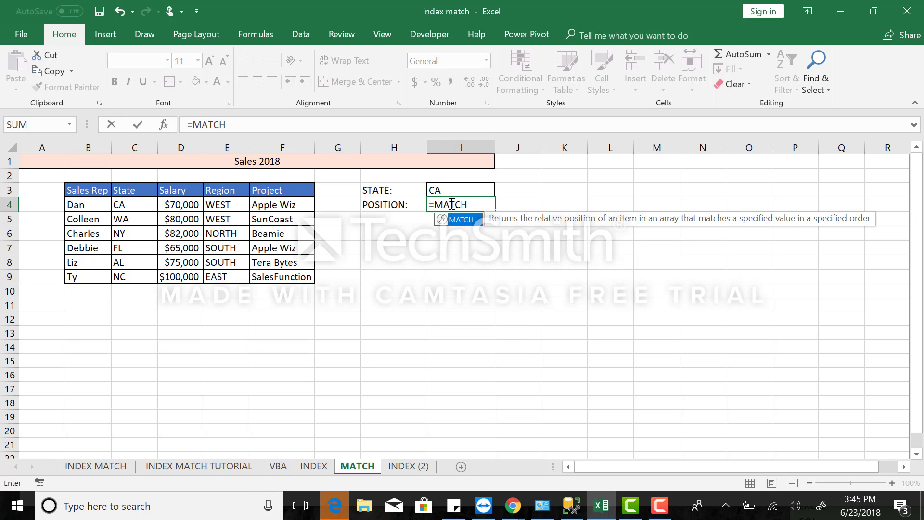
type("(")
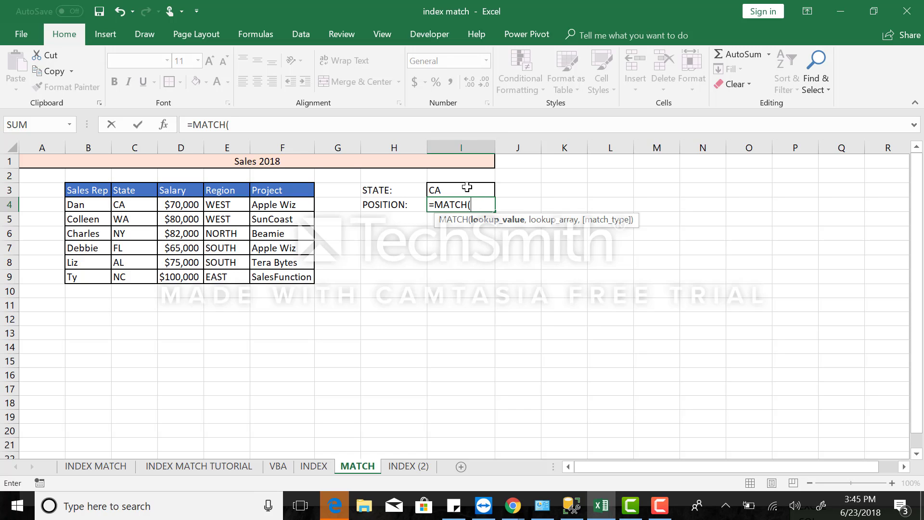
left_click(447, 189)
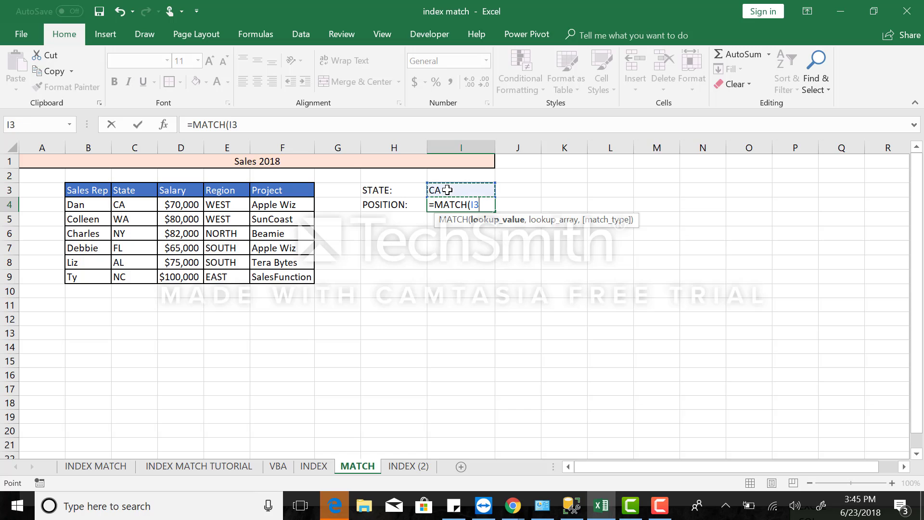
type(",")
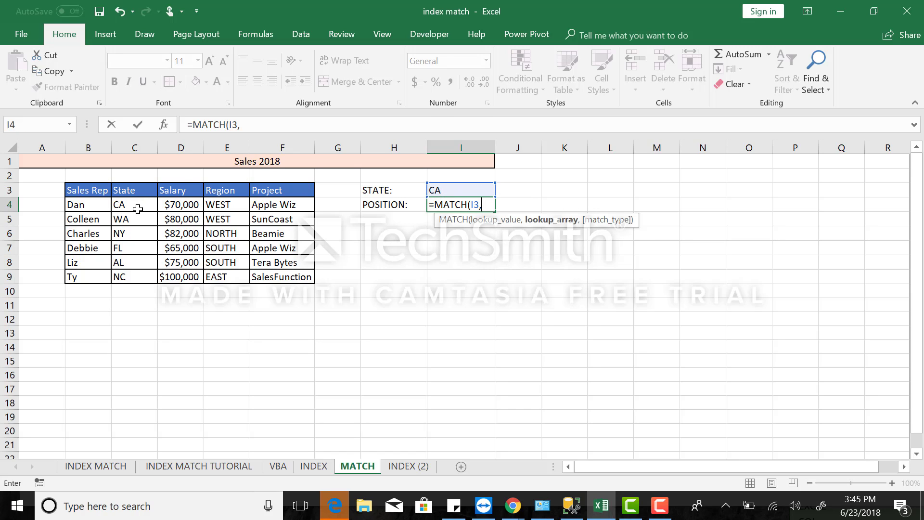
left_click_drag(140, 205, 137, 272)
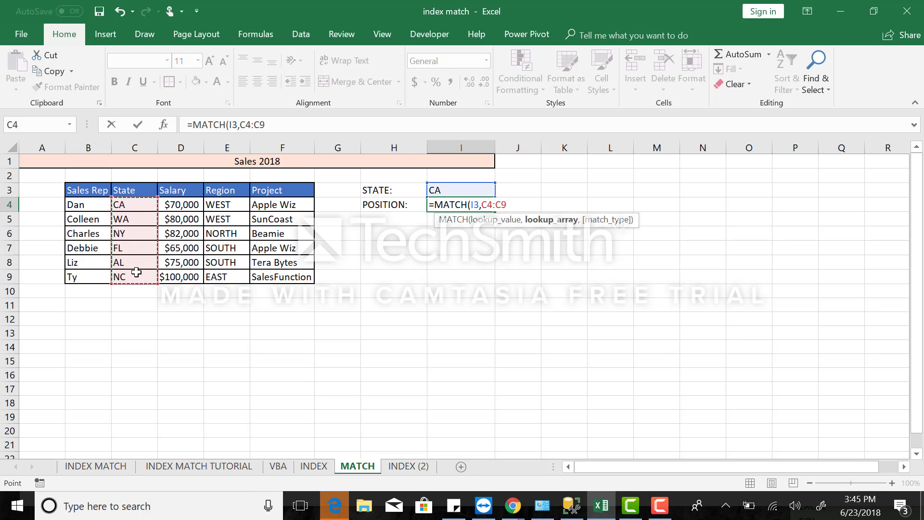
type(",")
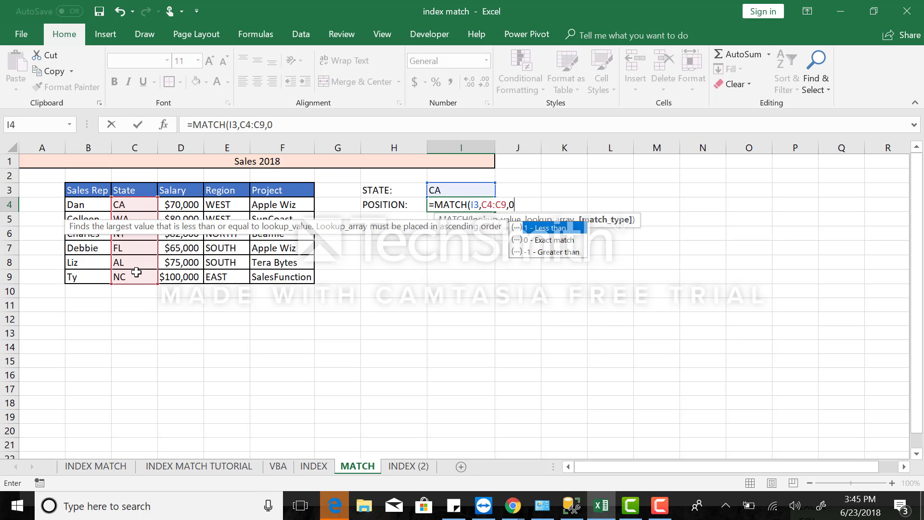
type("0)")
key("Return")
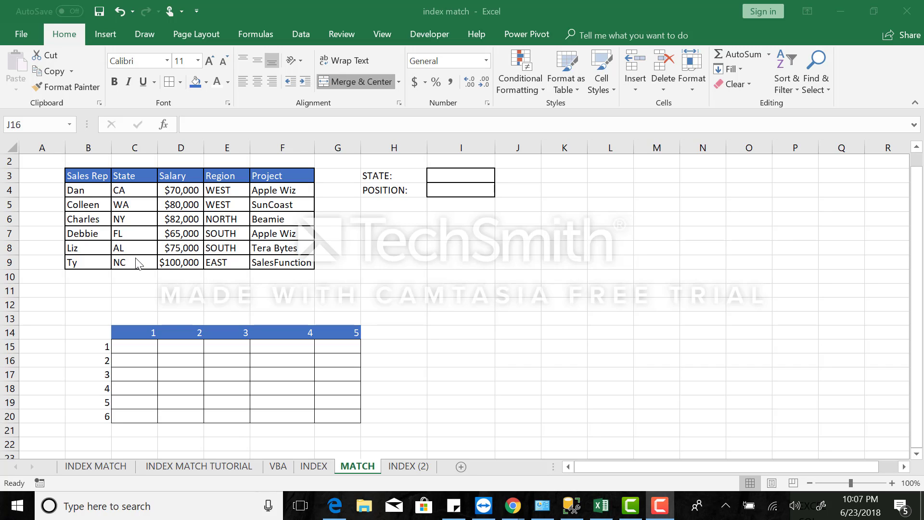
In cell I3, enter =MATCH(C9,B9:F9,0) to find NC's position across the last row of the sales table.
left_click(451, 178)
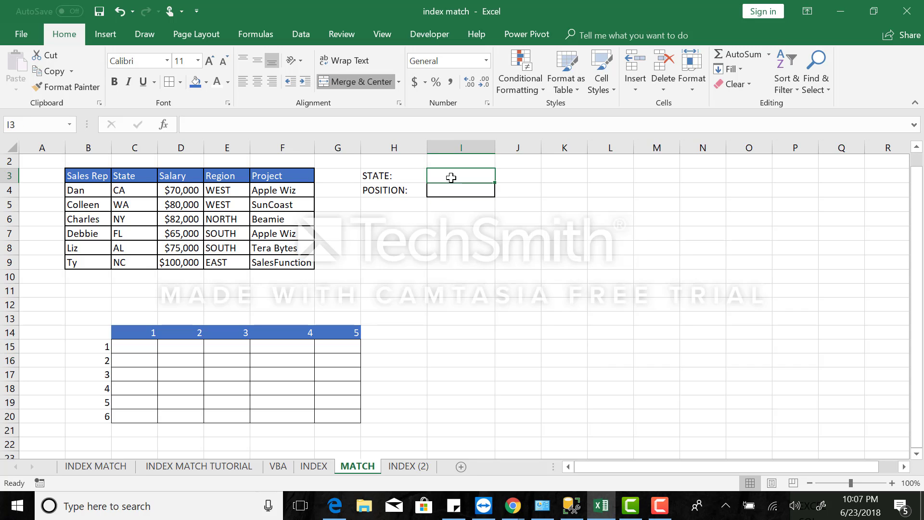
type("=match")
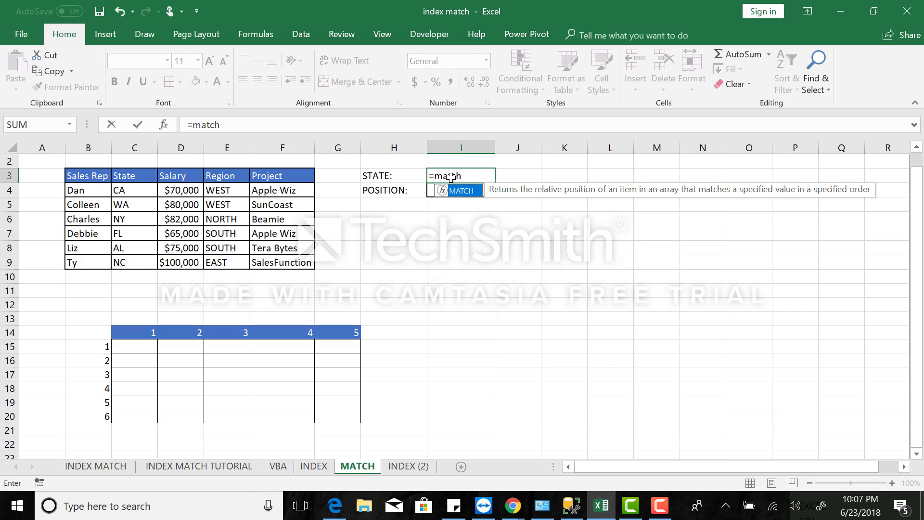
type("(")
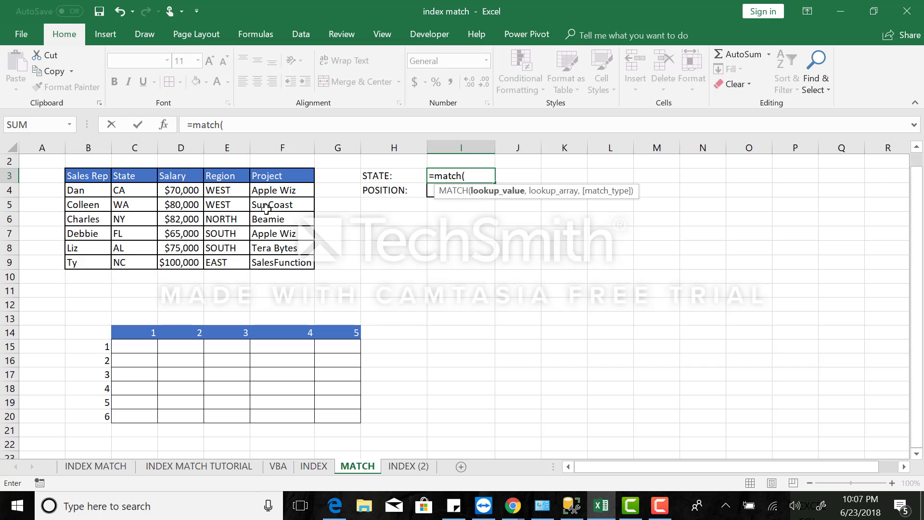
left_click(131, 263)
type(",")
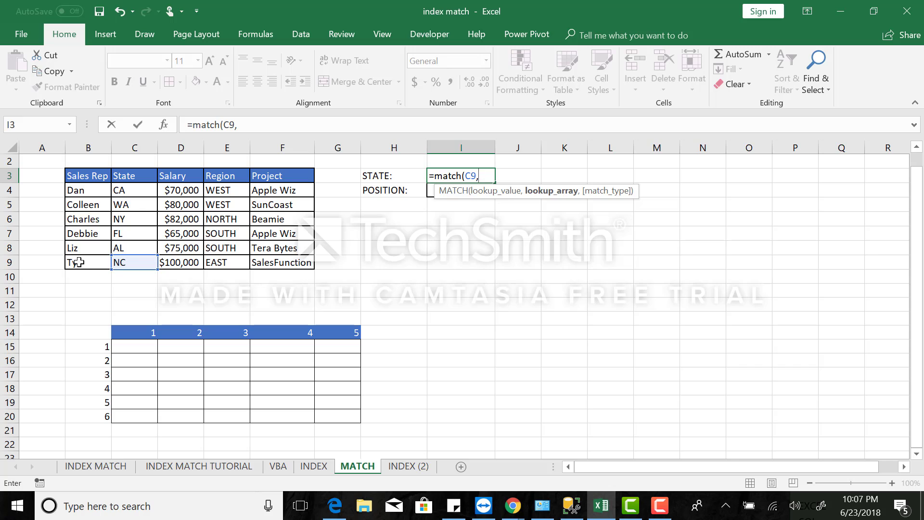
left_click_drag(75, 262, 292, 266)
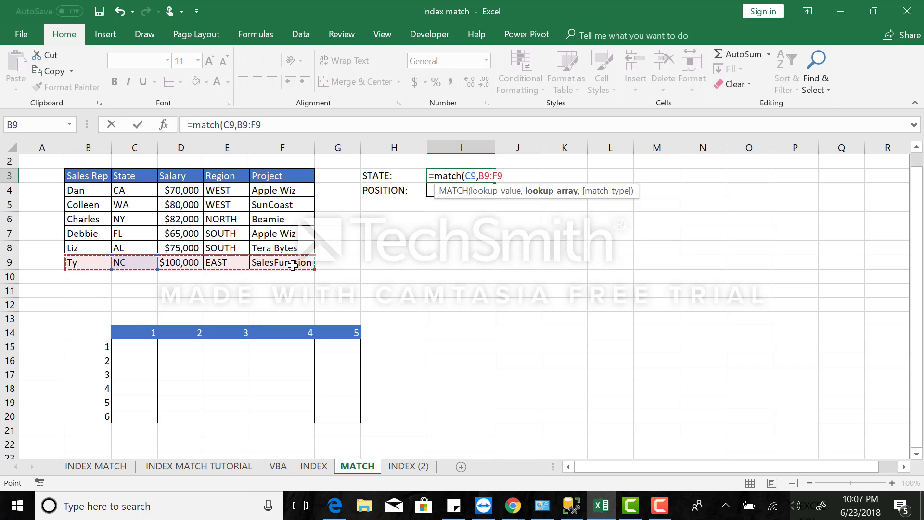
type(",0")
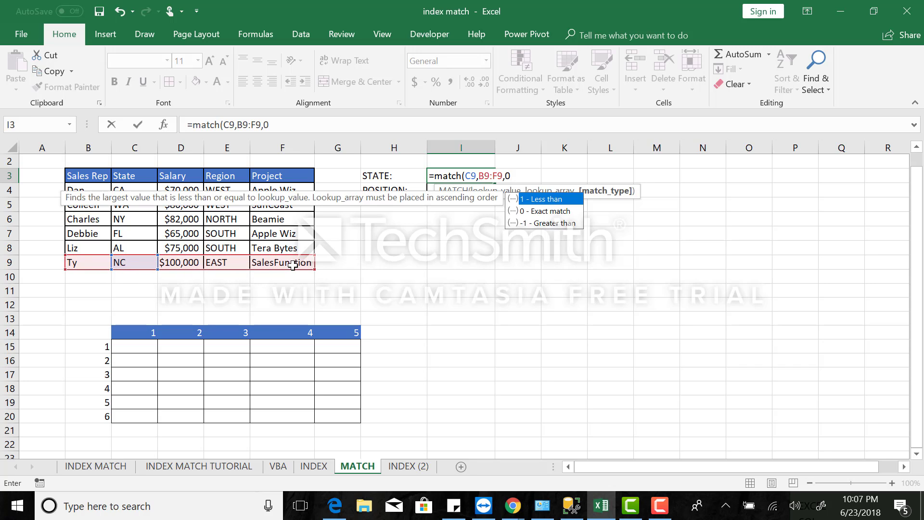
type(")")
key("Return")
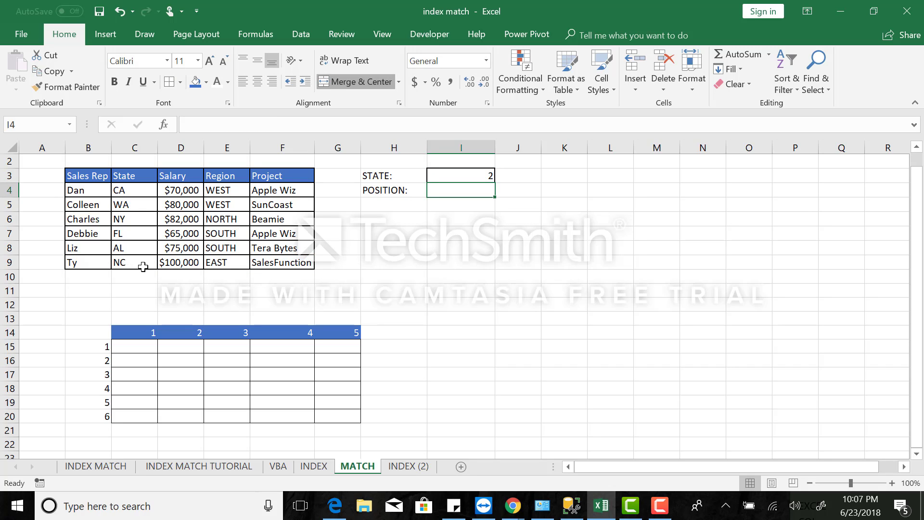
Select B9:F9 to examine the row array against the numbered grid below the sales table.
scroll(197, 296, "down", 3)
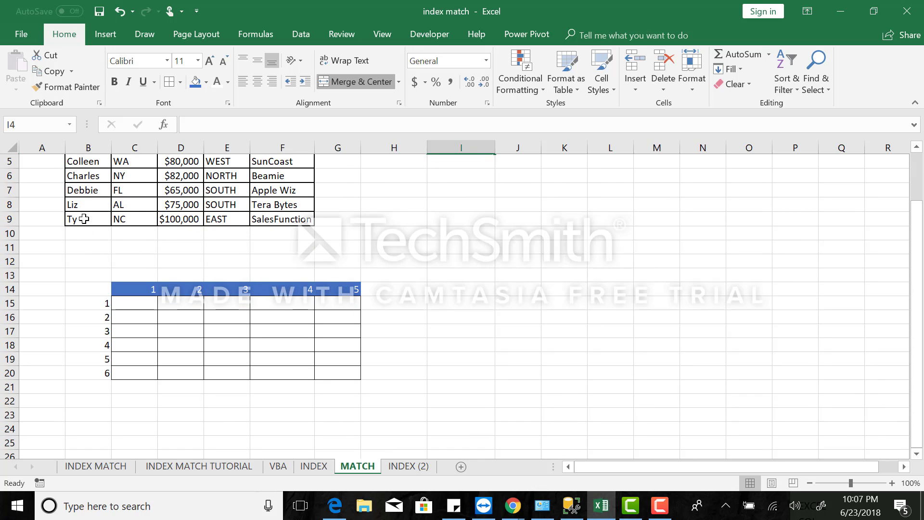
left_click_drag(81, 219, 282, 219)
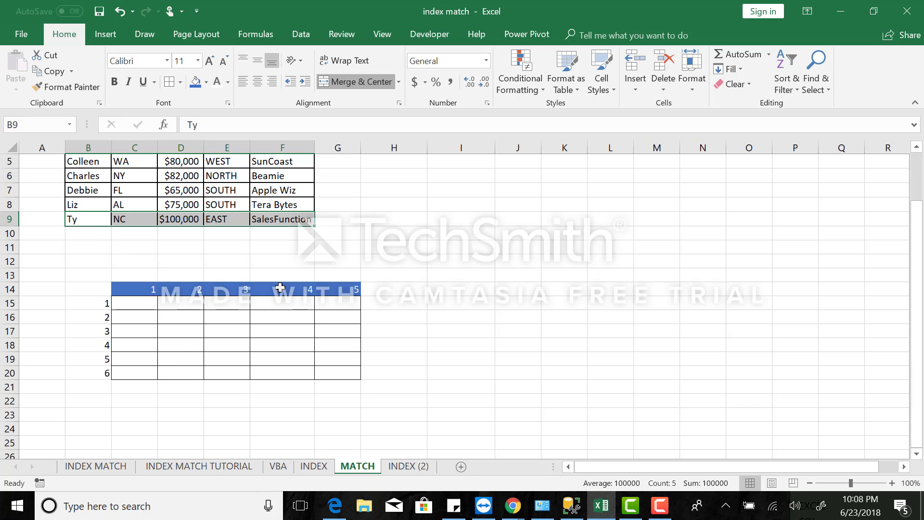
scroll(276, 289, "up", 2)
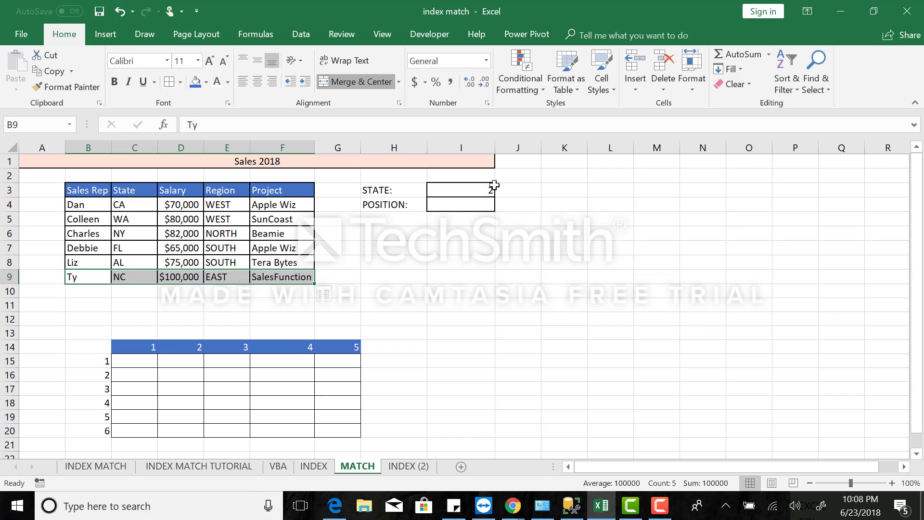
Clear the row-based MATCH formula from cell I3.
left_click(494, 185)
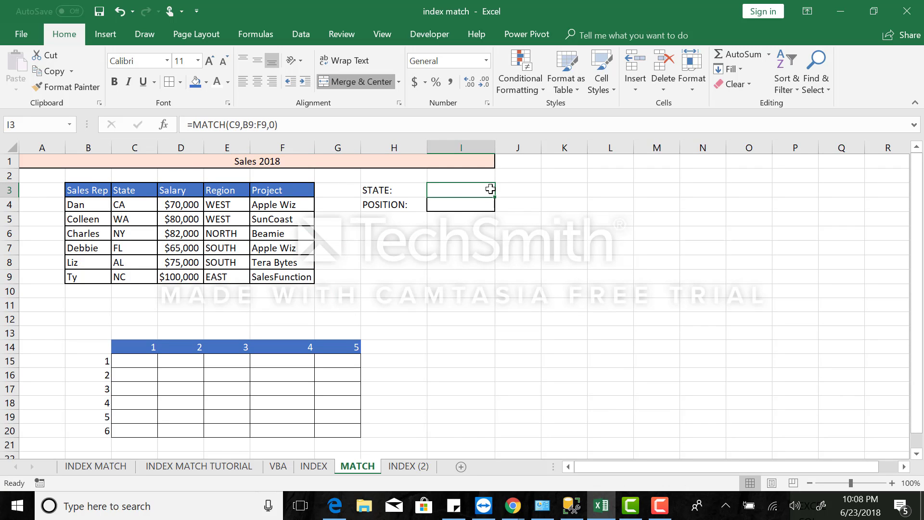
double_click(490, 188)
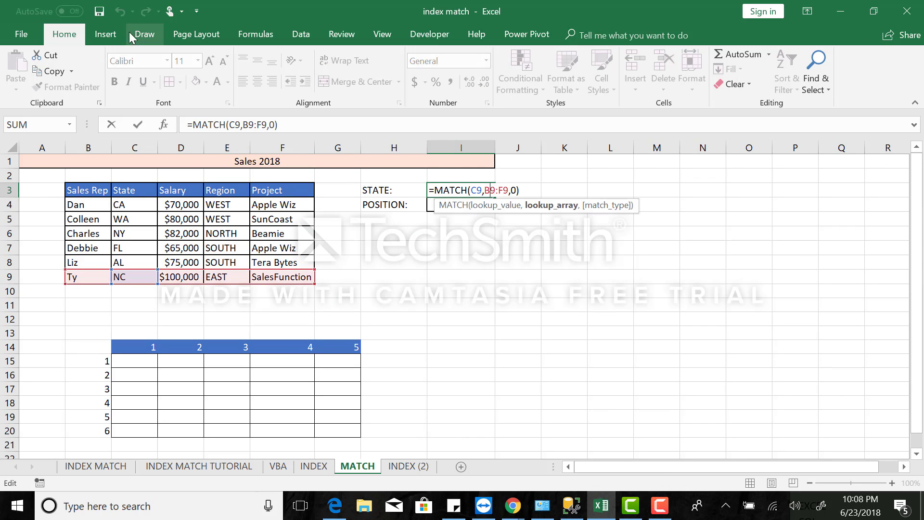
left_click_drag(305, 127, 183, 124)
key("BackSpace")
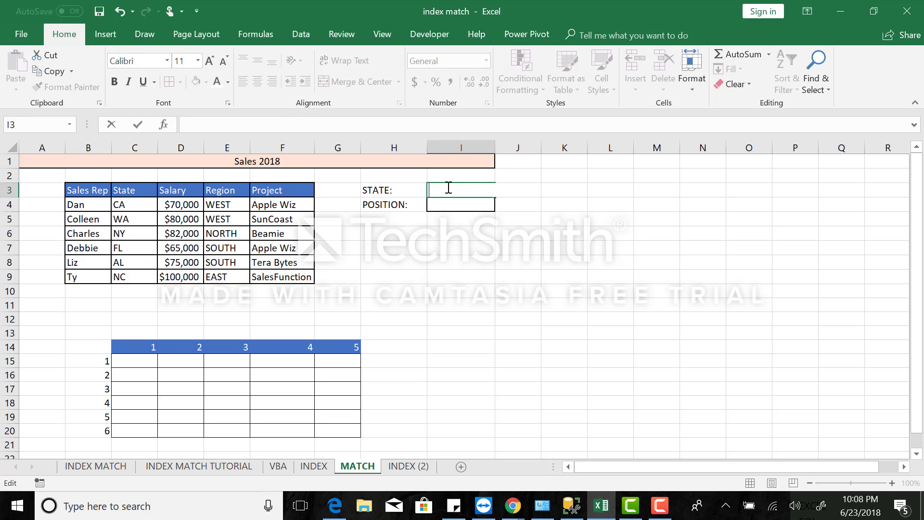
left_click(132, 208)
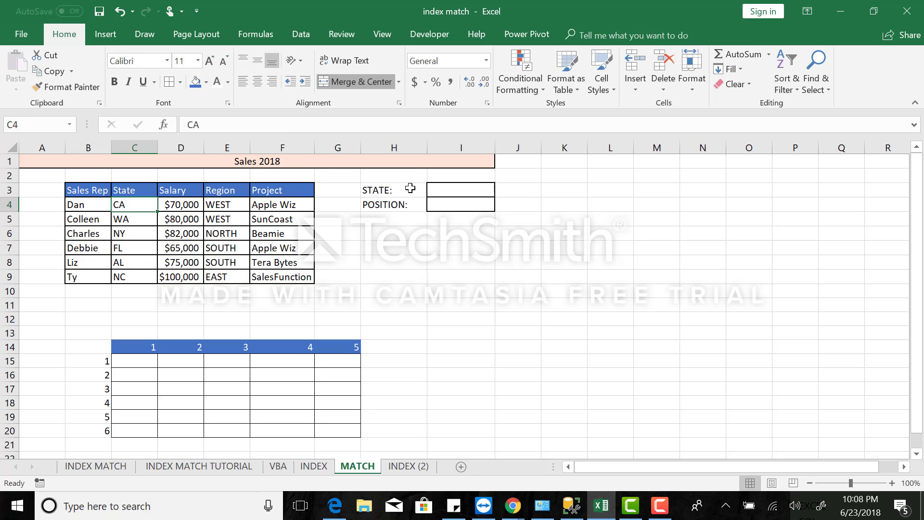
In cell I3, enter =MATCH(C4,C4:C9,0) to find CA's position down the State column.
left_click(441, 189)
type("=m")
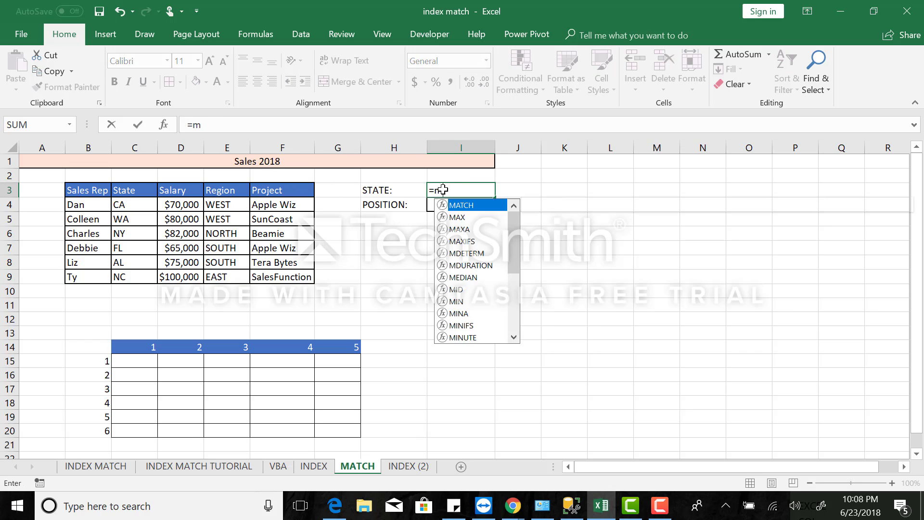
type("atch(")
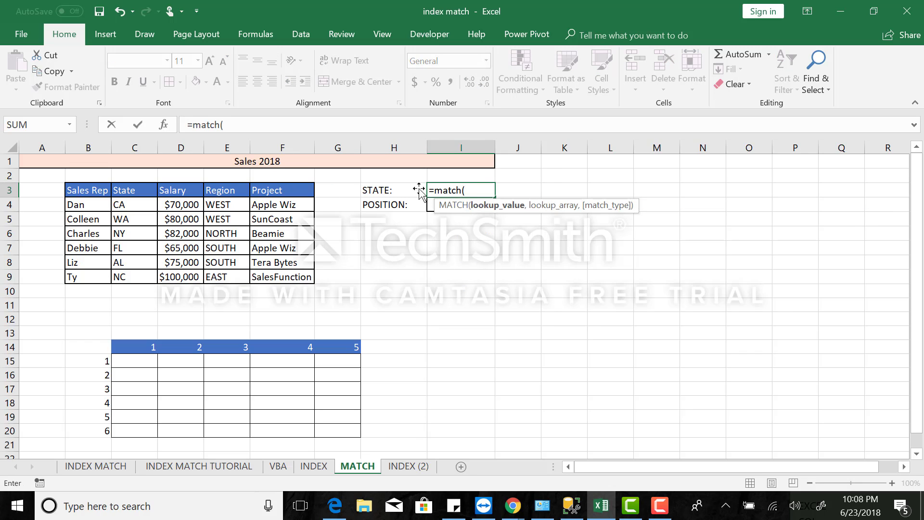
left_click(142, 208)
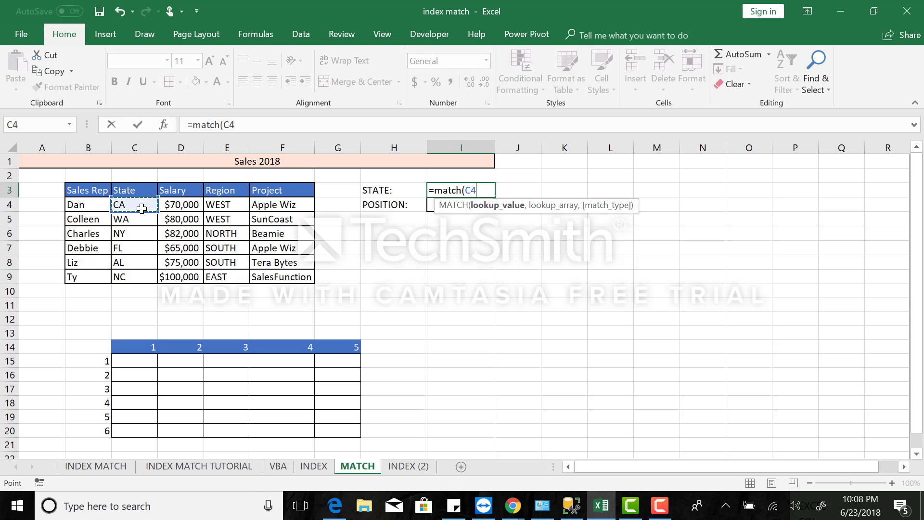
type(",")
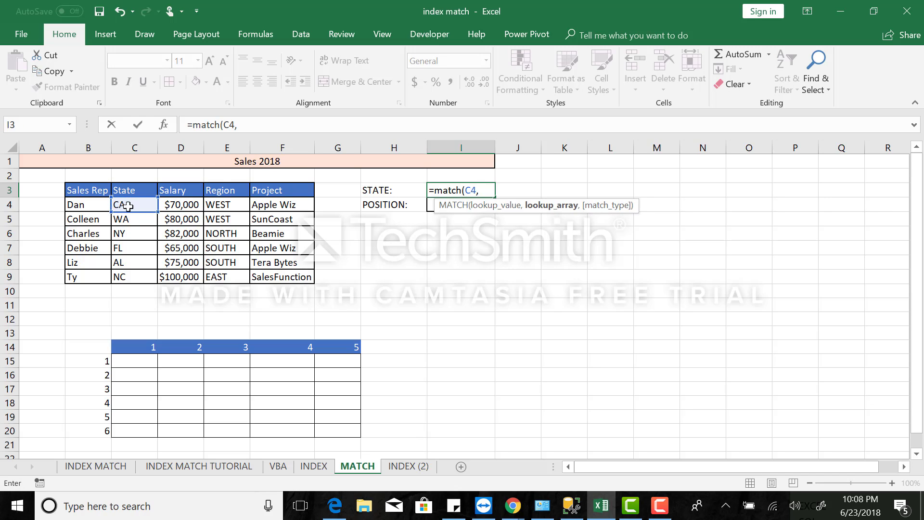
left_click_drag(137, 206, 132, 277)
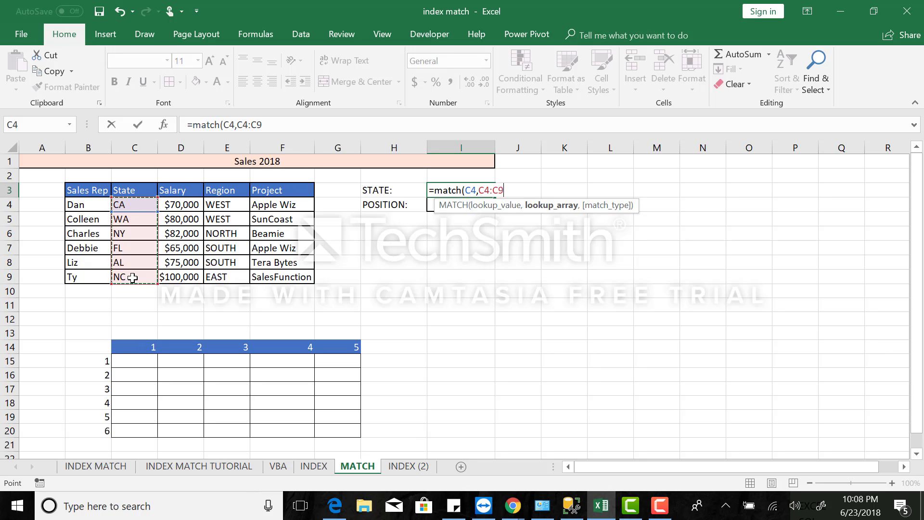
type(",")
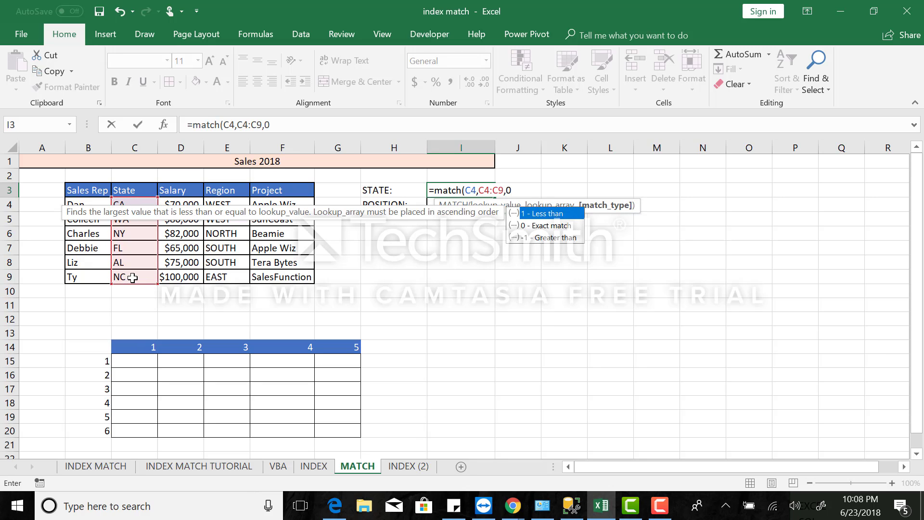
type("0)")
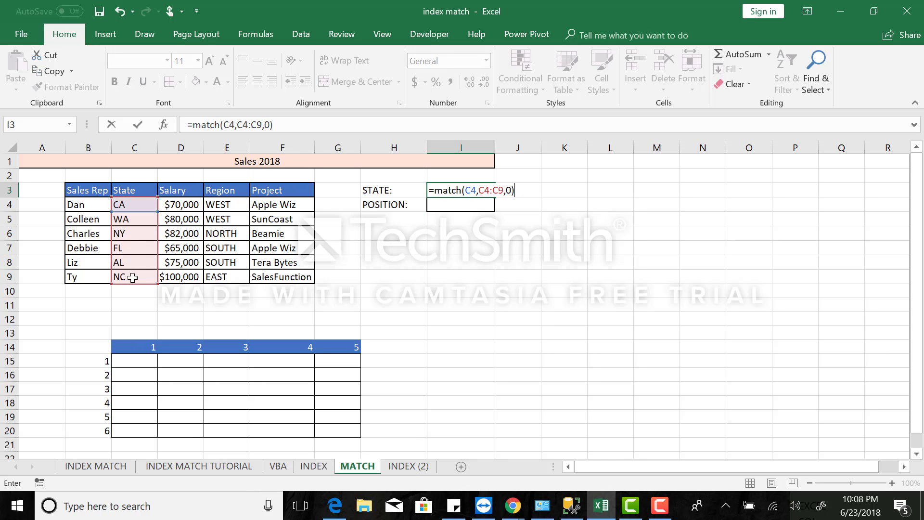
key("Return")
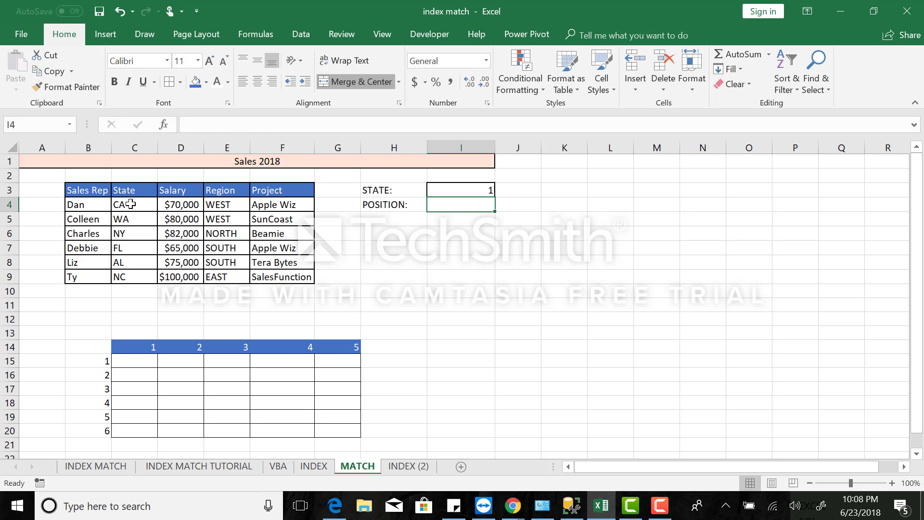
Select the State entries C4:C9 to examine the column array against the numbered grid below.
left_click_drag(130, 204, 137, 275)
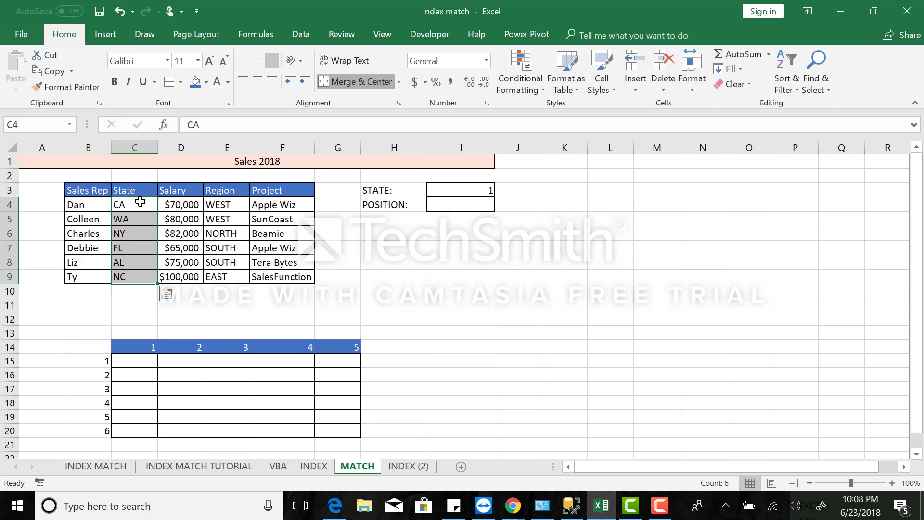
scroll(143, 331, "down", 1)
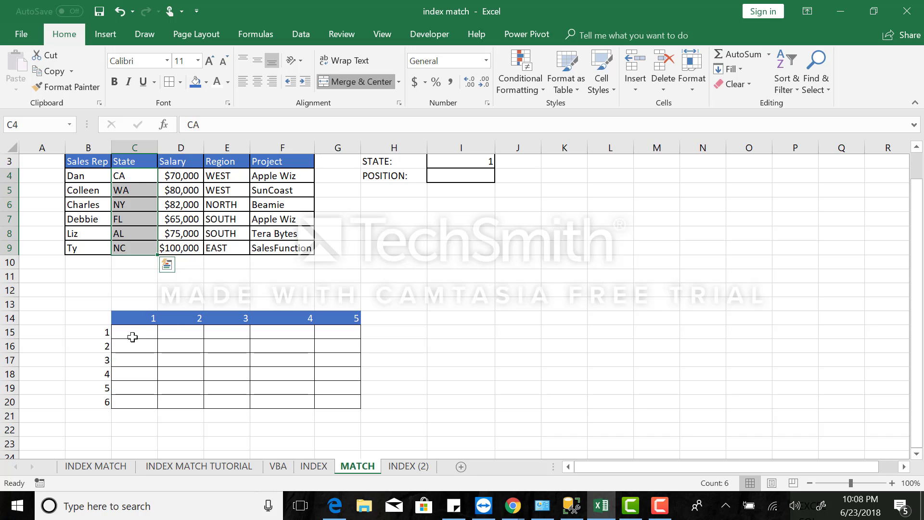
Select column C14:C20 and row C15:G15 of the numbered grid to examine how positions count down a column and across a row.
left_click(138, 319)
left_click_drag(139, 344, 139, 404)
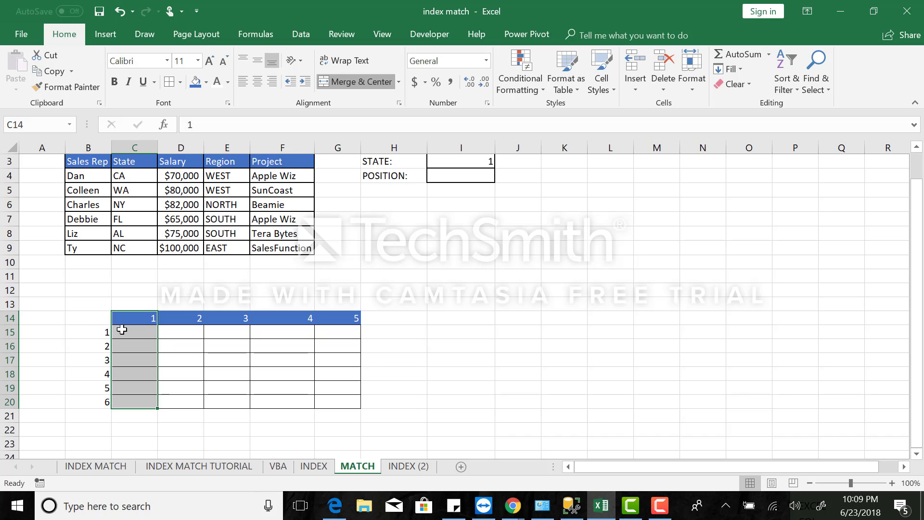
left_click_drag(145, 333, 347, 337)
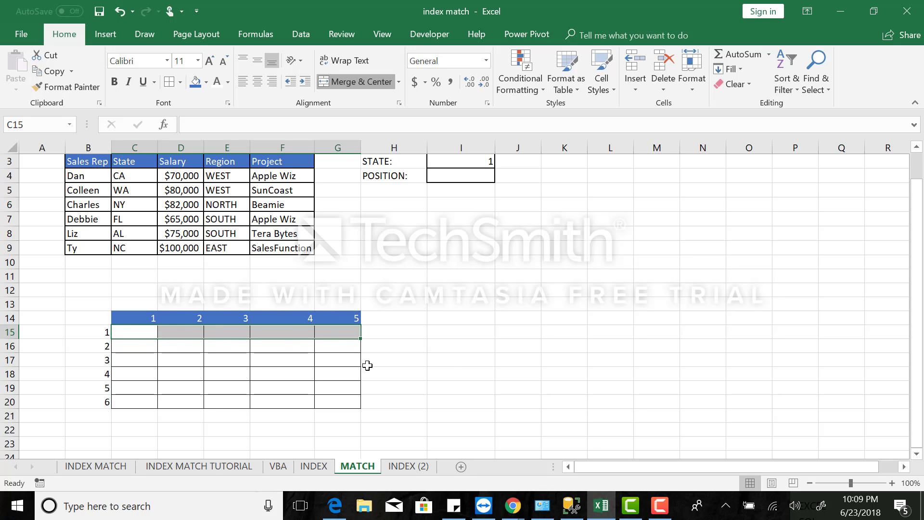
left_click(491, 356)
scroll(491, 356, "up", 1)
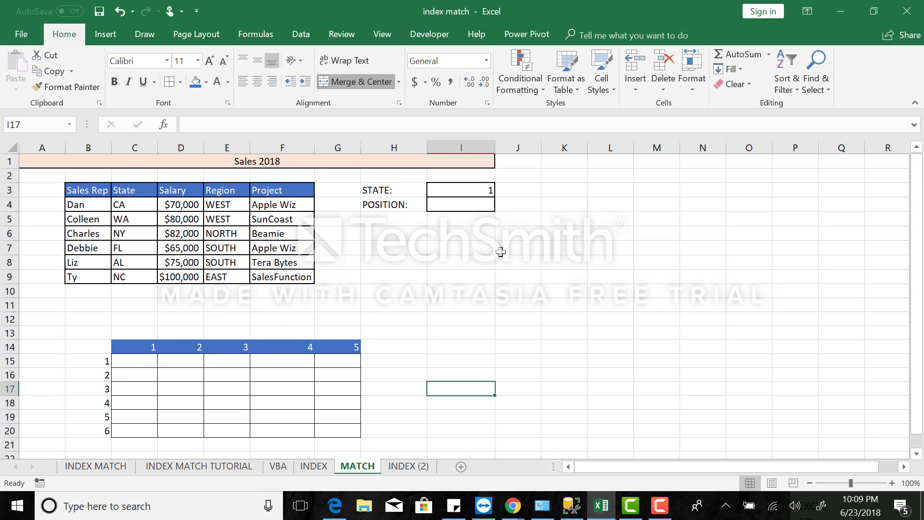
Clear the column-based MATCH formula from cell I3.
left_click(479, 184)
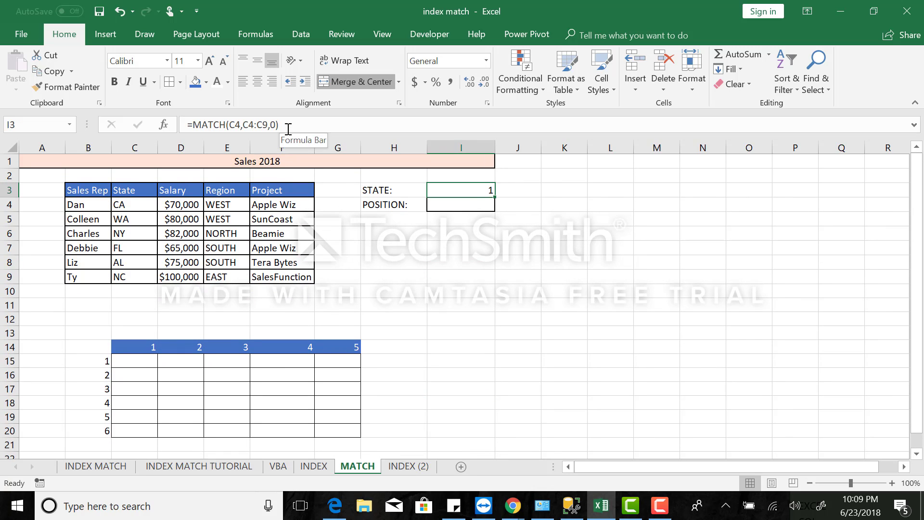
left_click_drag(279, 125, 183, 130)
key("BackSpace")
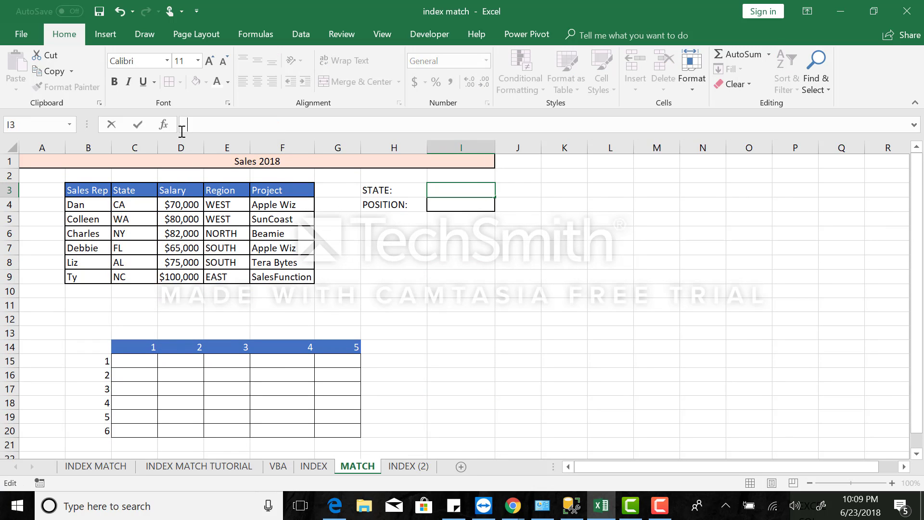
left_click(145, 234)
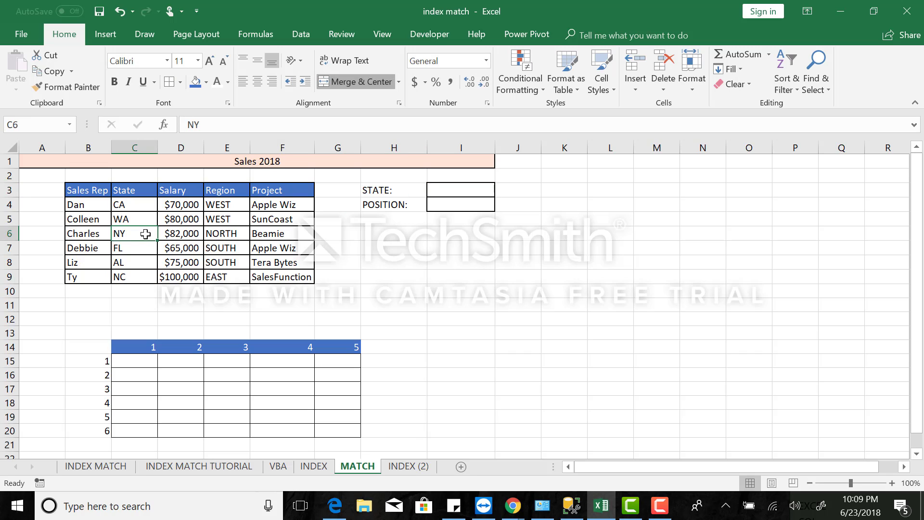
In cell I3, enter =MATCH(C6,B6:F6,0) to find NY's position across its row.
left_click(436, 191)
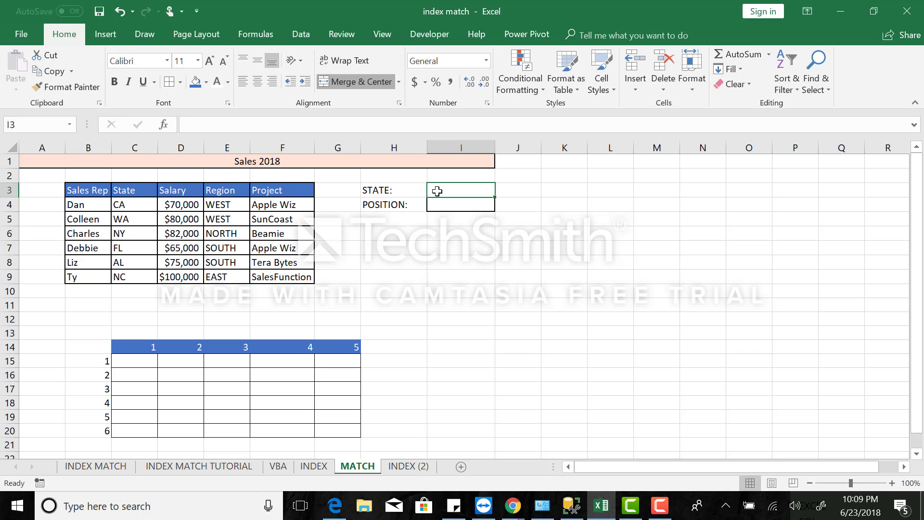
type("=match")
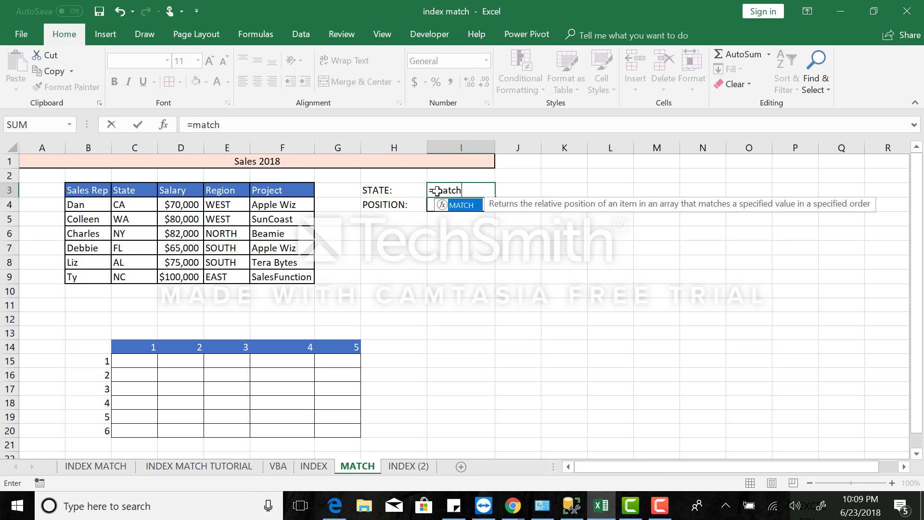
type("(")
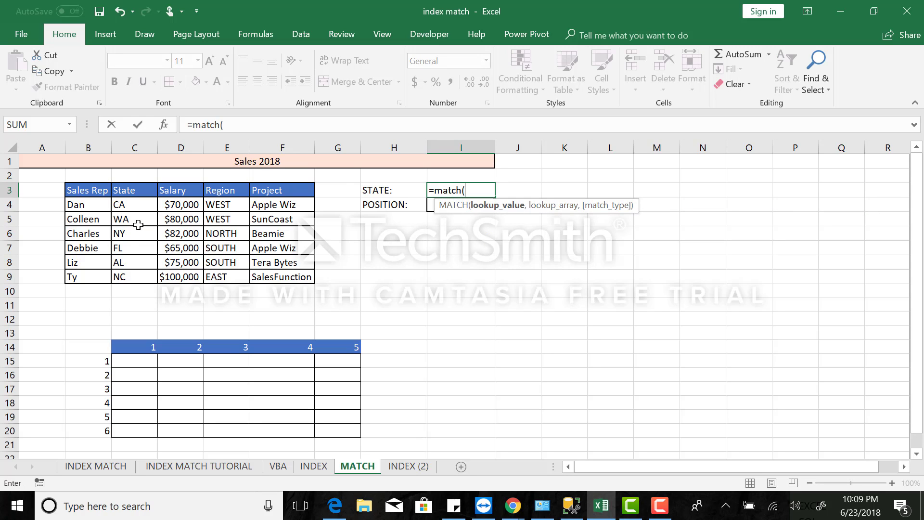
left_click(125, 243)
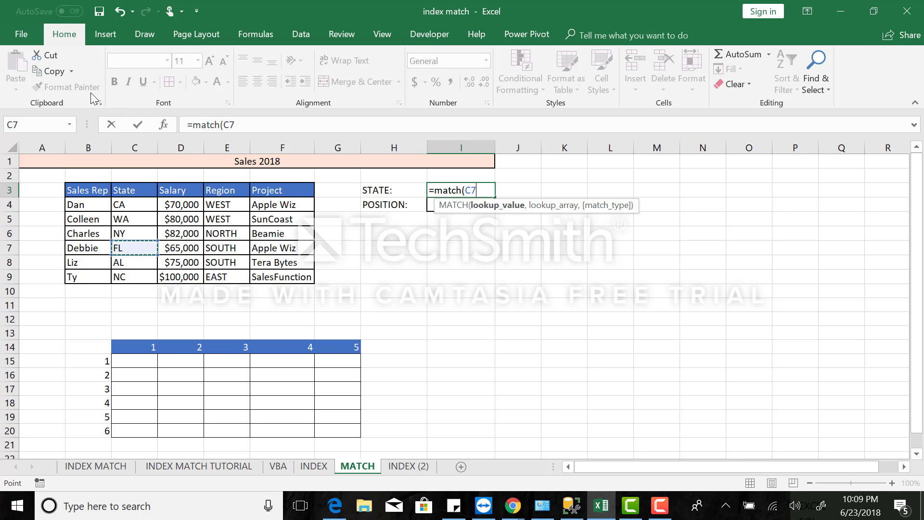
left_click(120, 14)
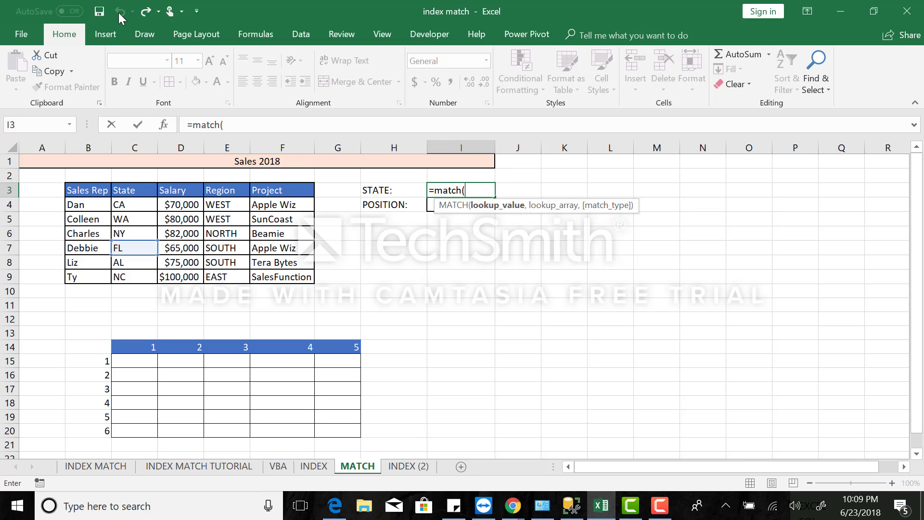
left_click(143, 235)
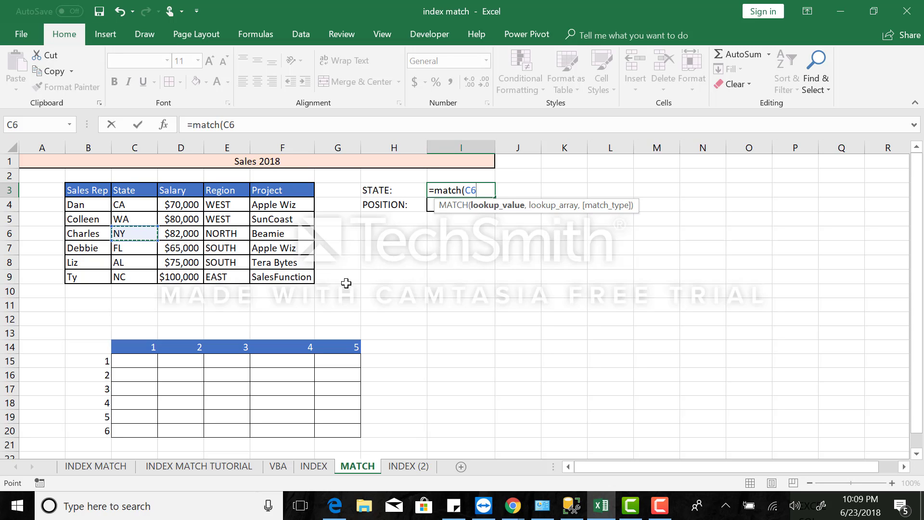
type(",")
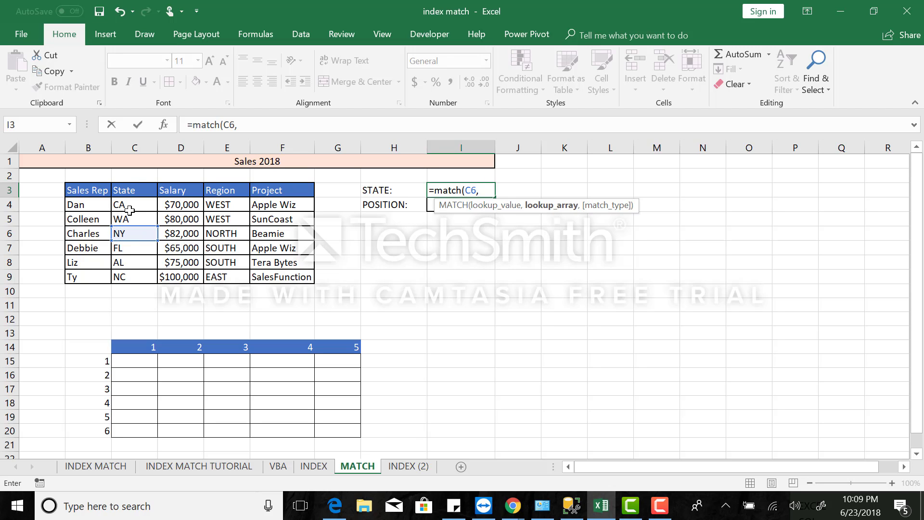
left_click(89, 233)
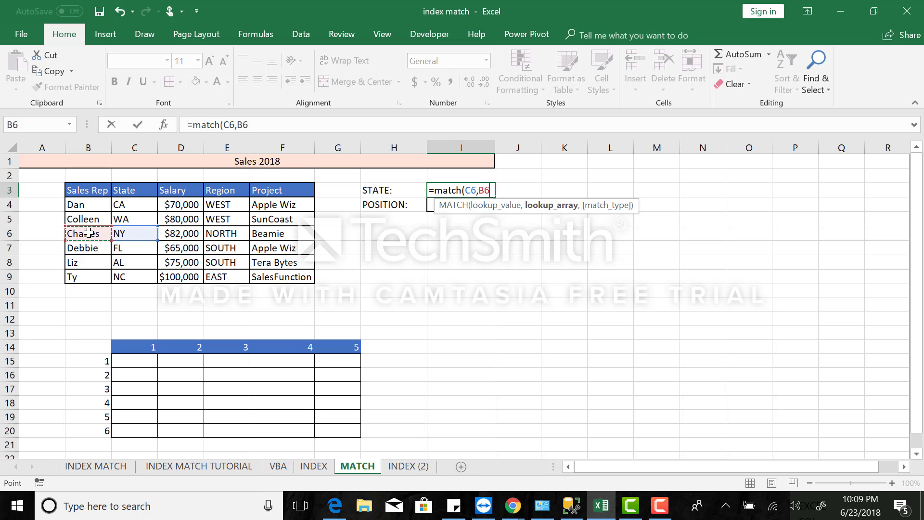
left_click_drag(89, 233, 269, 233)
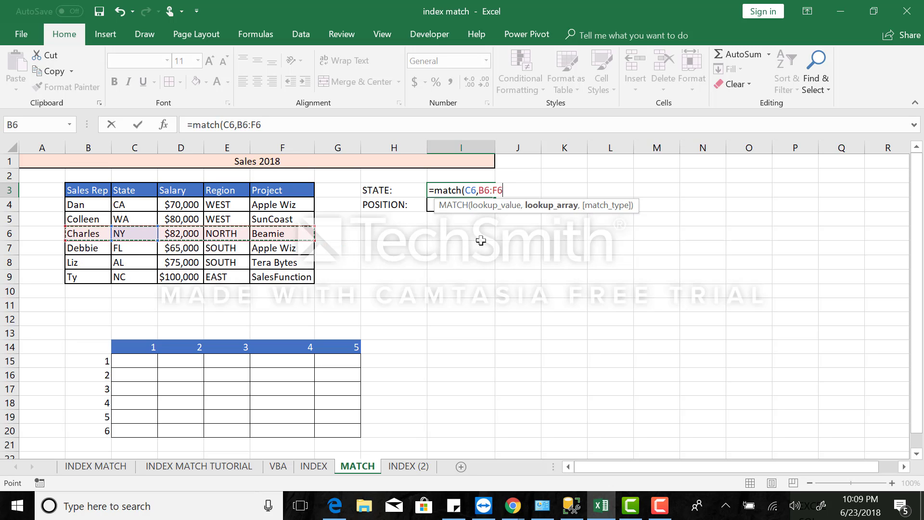
type(",")
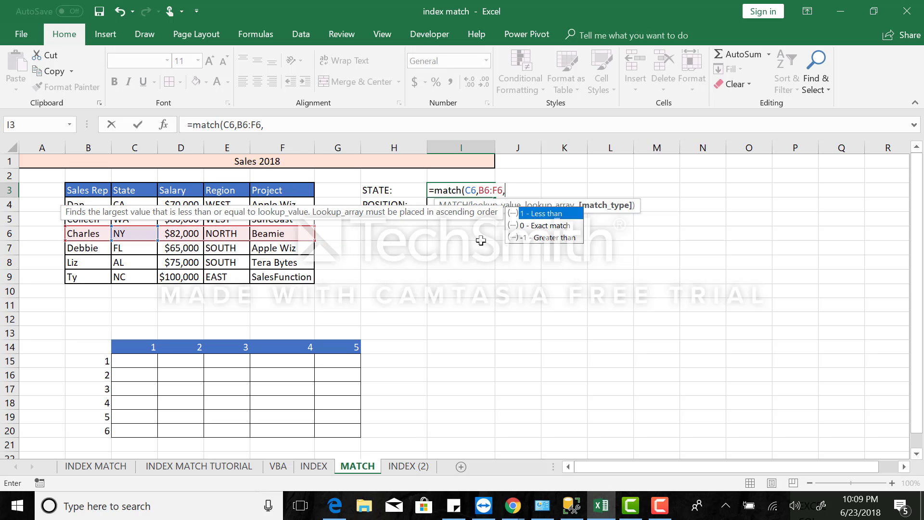
type("0)")
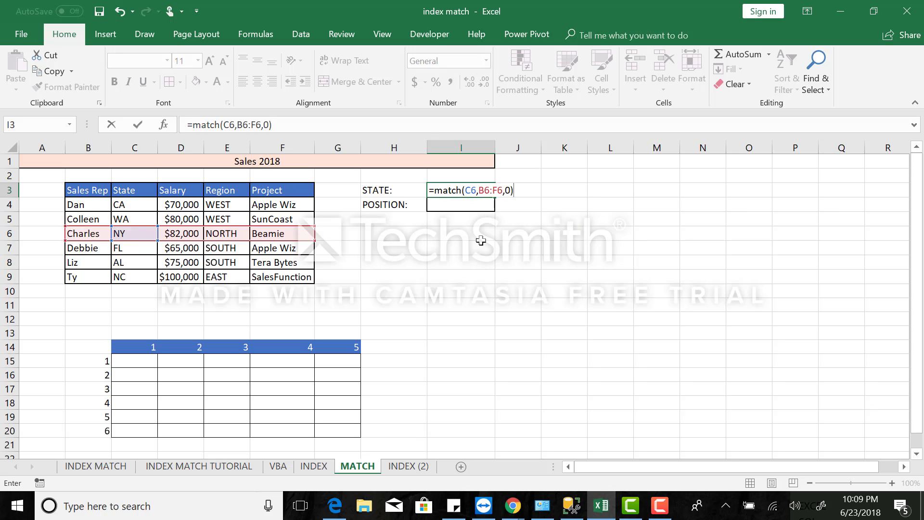
key("Return")
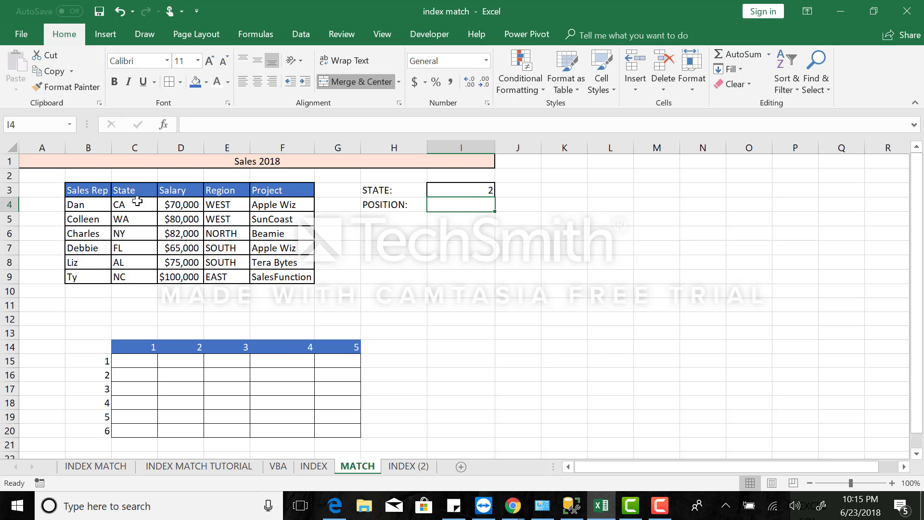
Select row B4:F4 and the Region entries in turn to examine a single-row and a single-column array.
left_click(105, 205)
left_click_drag(105, 205, 277, 205)
left_click(284, 305)
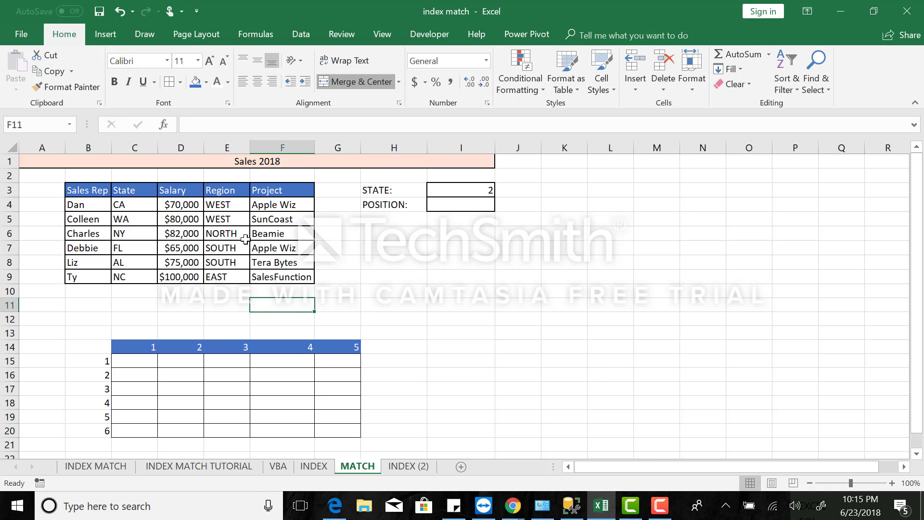
left_click_drag(227, 206, 229, 282)
left_click(229, 282)
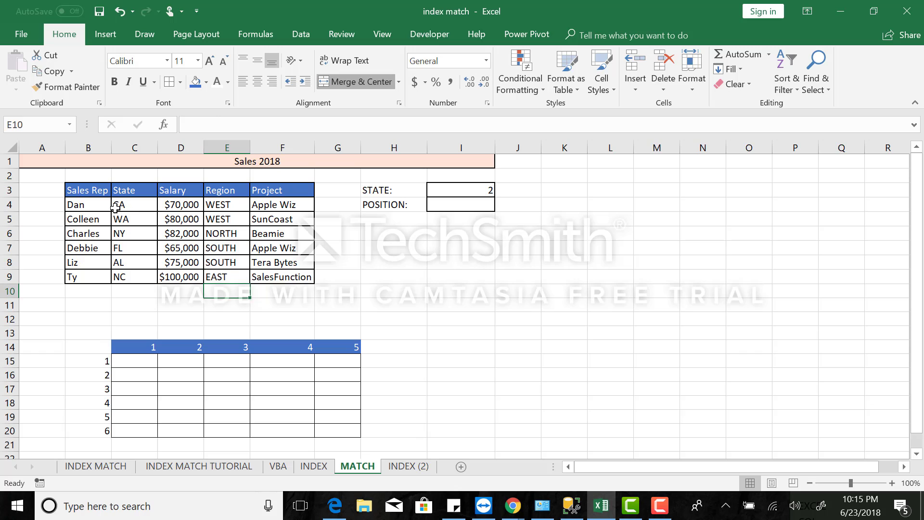
Select the whole data block B4:F9 to examine it as an array of several rows and columns.
left_click(80, 206)
left_click_drag(80, 206, 284, 278)
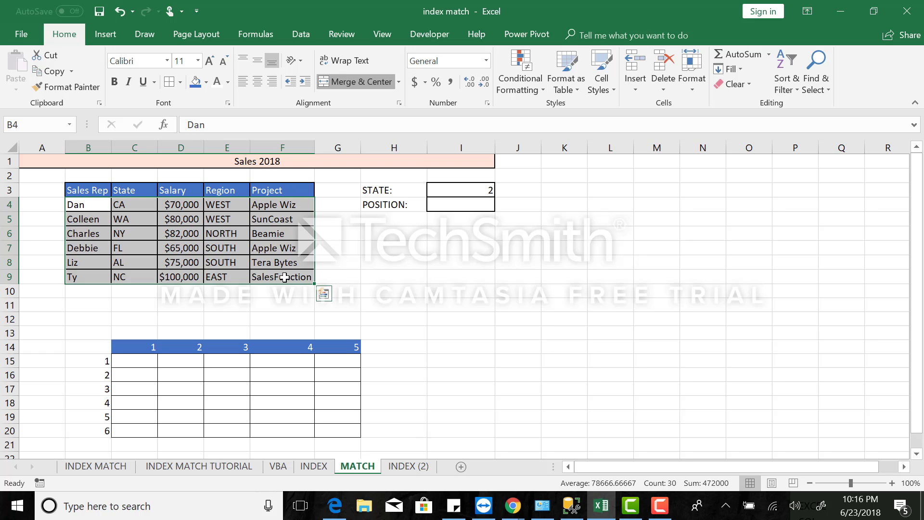
left_click(393, 253)
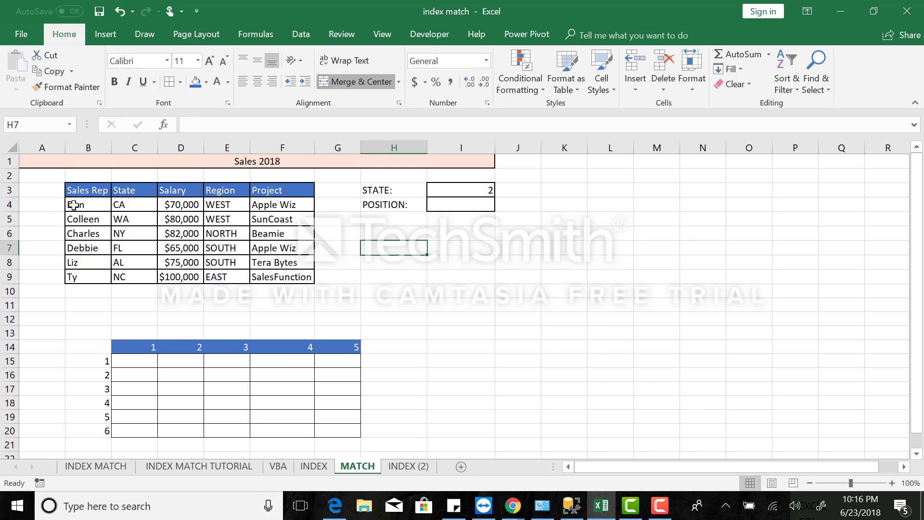
left_click_drag(77, 206, 291, 277)
left_click(373, 248)
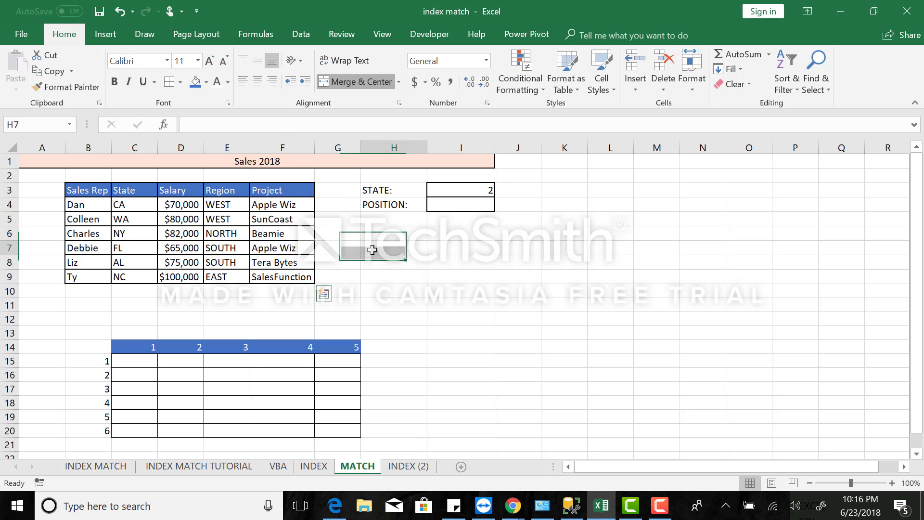
Clear the MATCH formula for NY from cell I3.
left_click(491, 186)
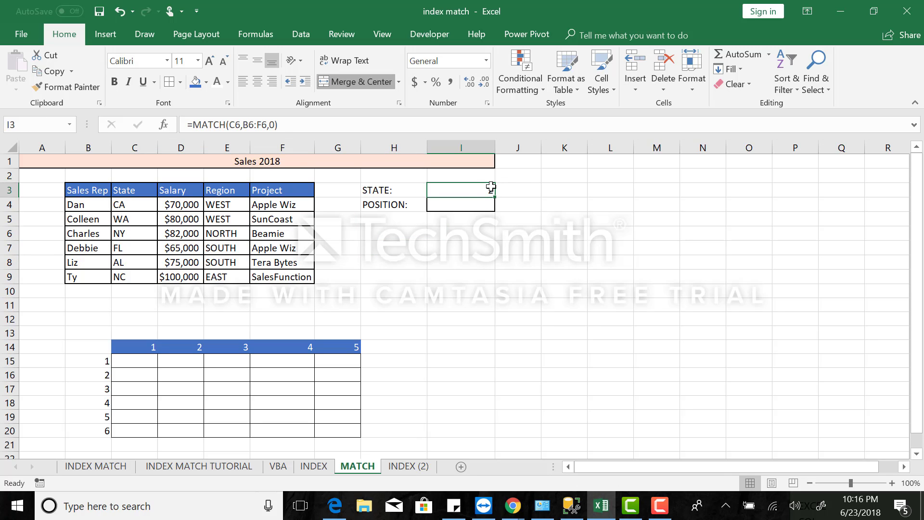
key("BackSpace")
type("=")
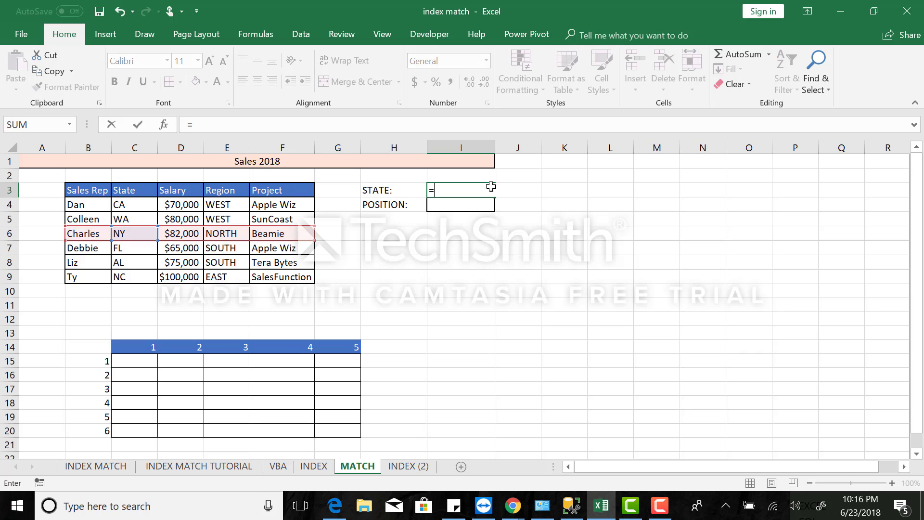
type("match")
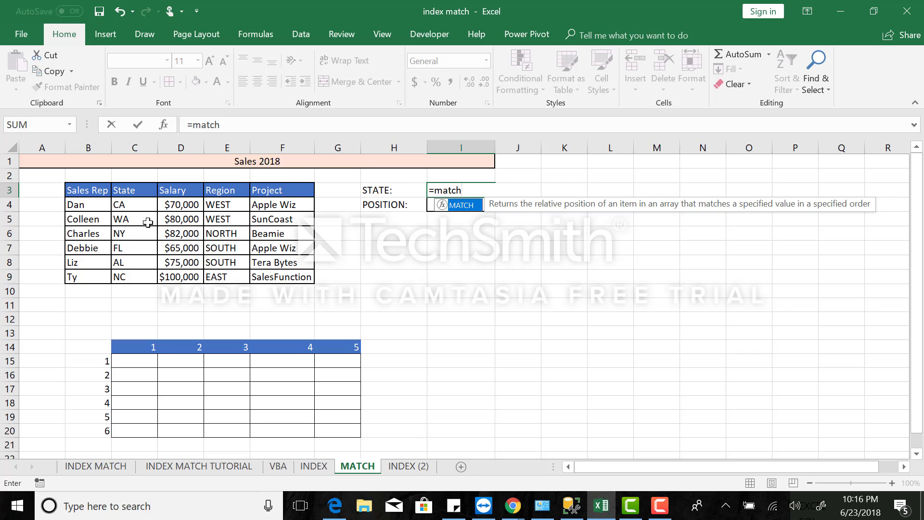
left_click(131, 217)
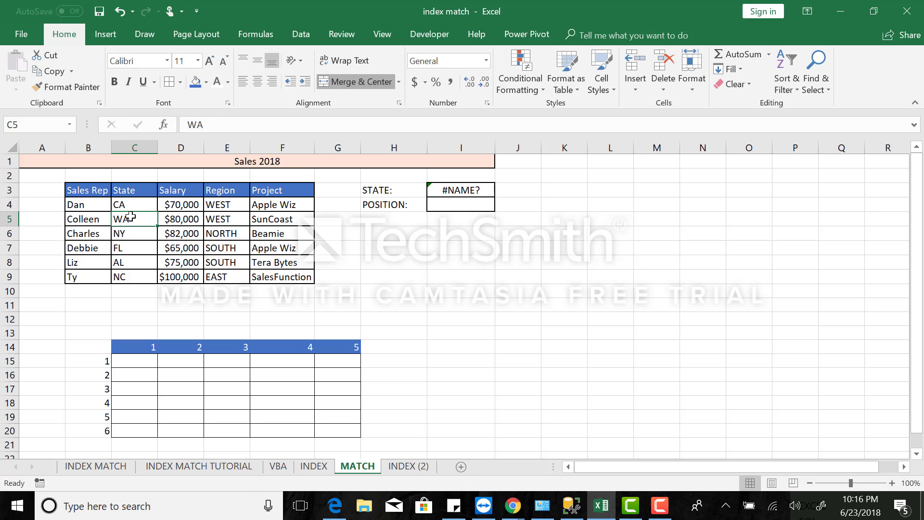
left_click(118, 12)
left_click(117, 11)
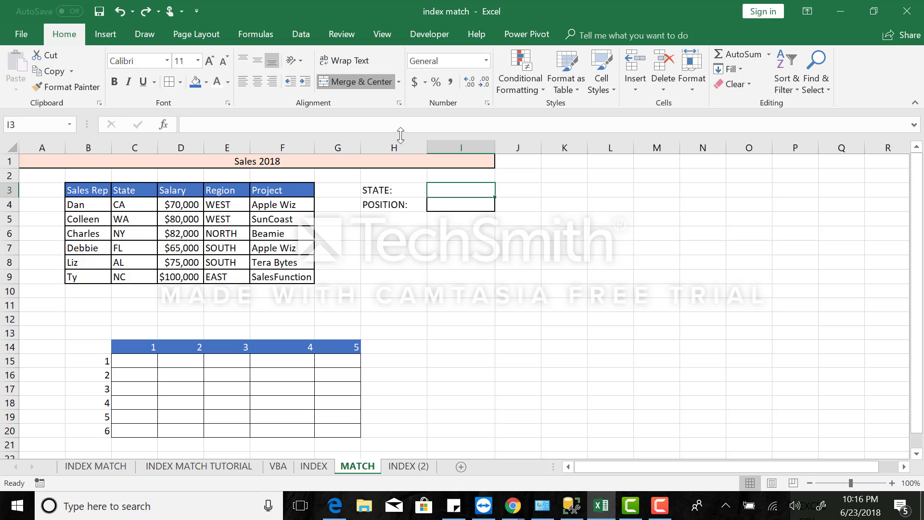
In cell I3, try to find WA's position across the whole table by entering =MATCH(C5,B4:F9,0).
double_click(449, 190)
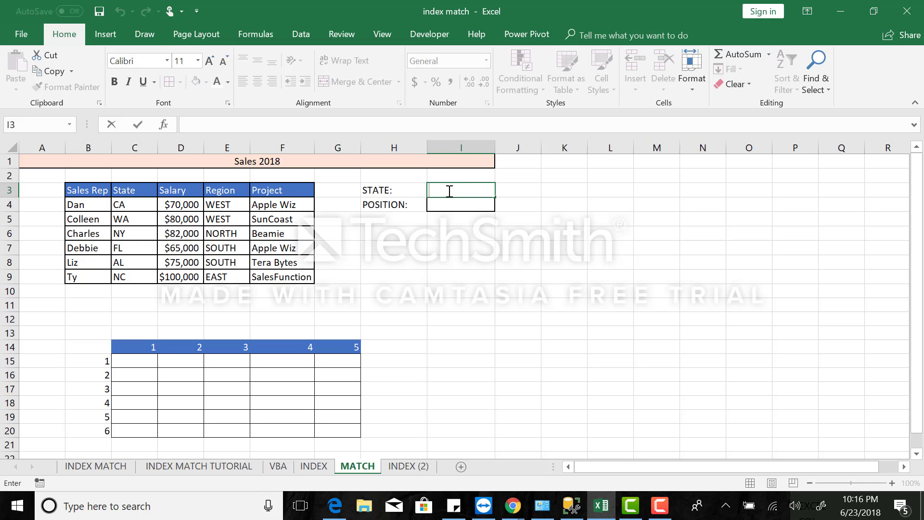
type("=mat")
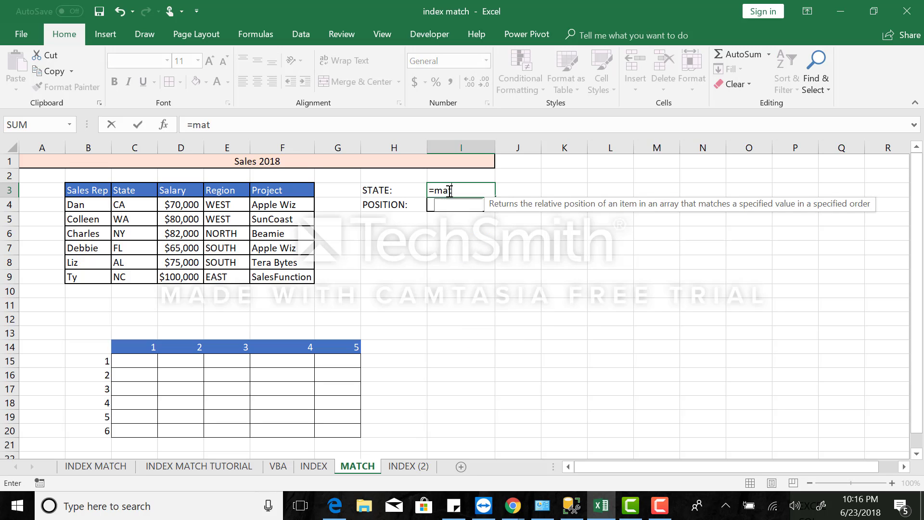
type("ch(")
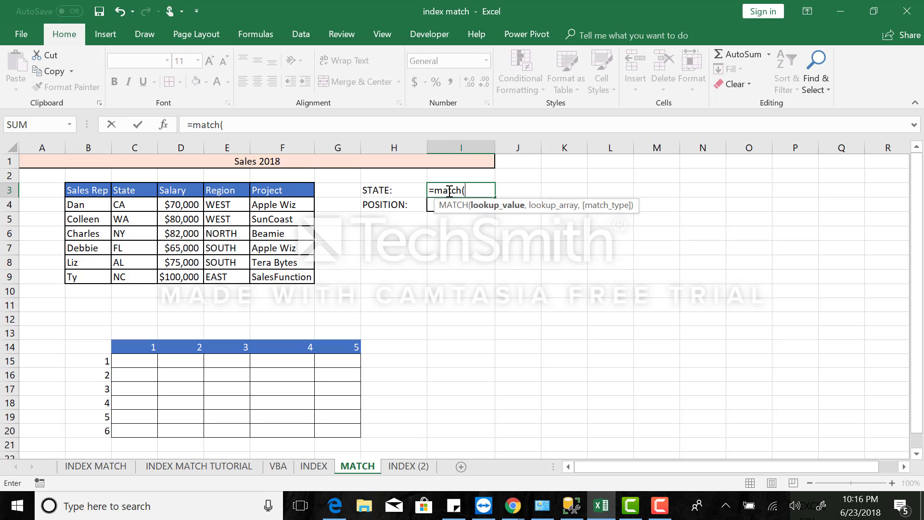
left_click(138, 221)
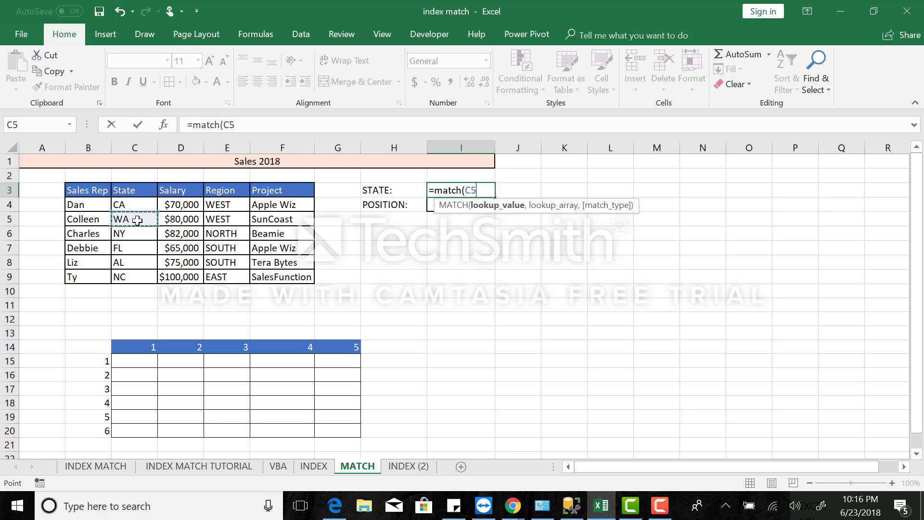
type(",")
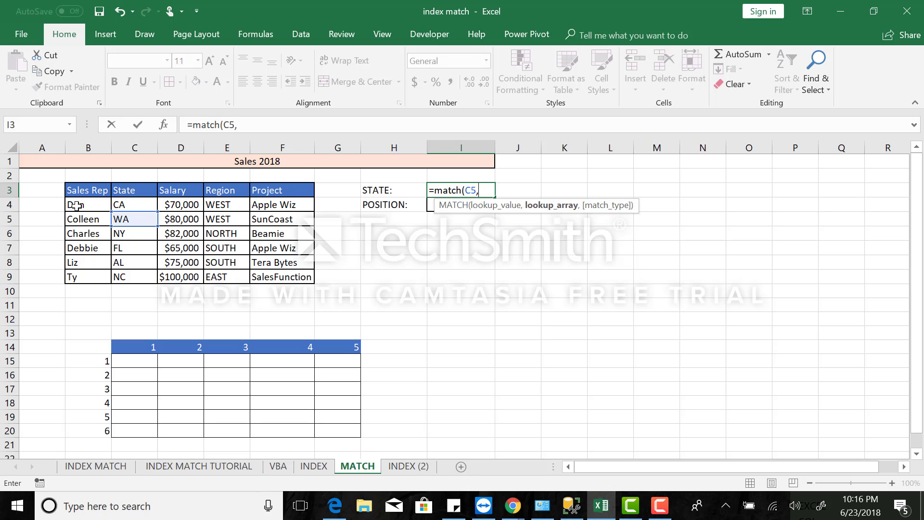
left_click_drag(76, 204, 283, 277)
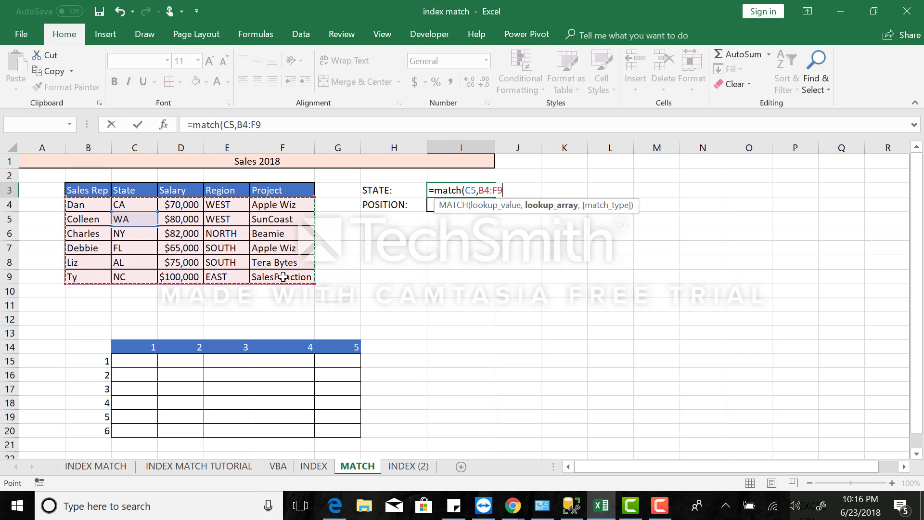
type(",")
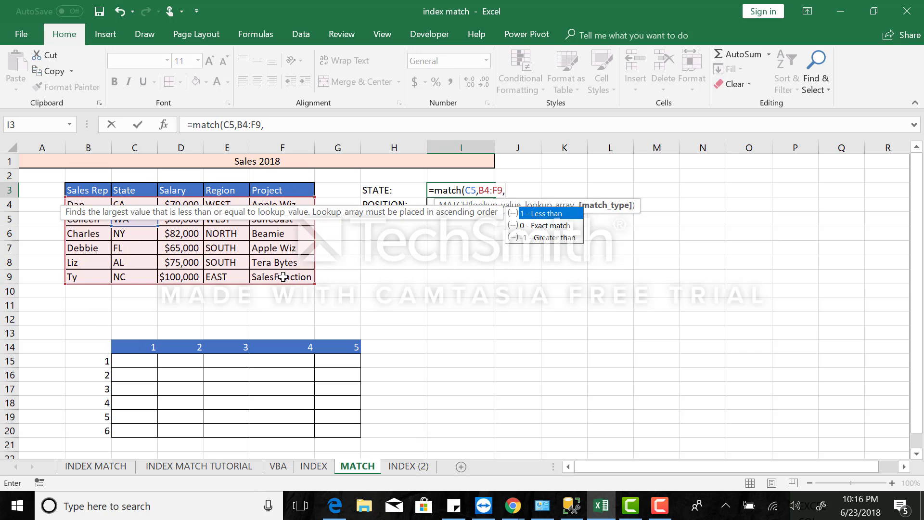
type("0)")
key("Return")
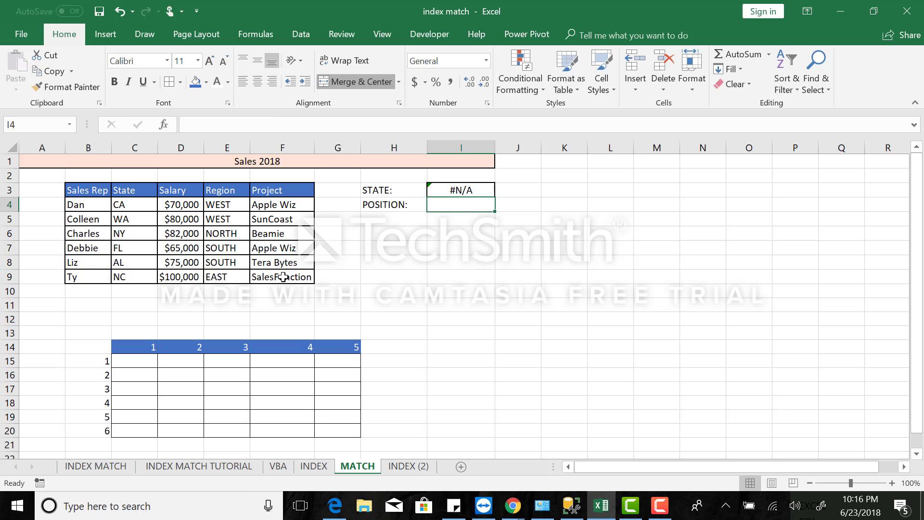